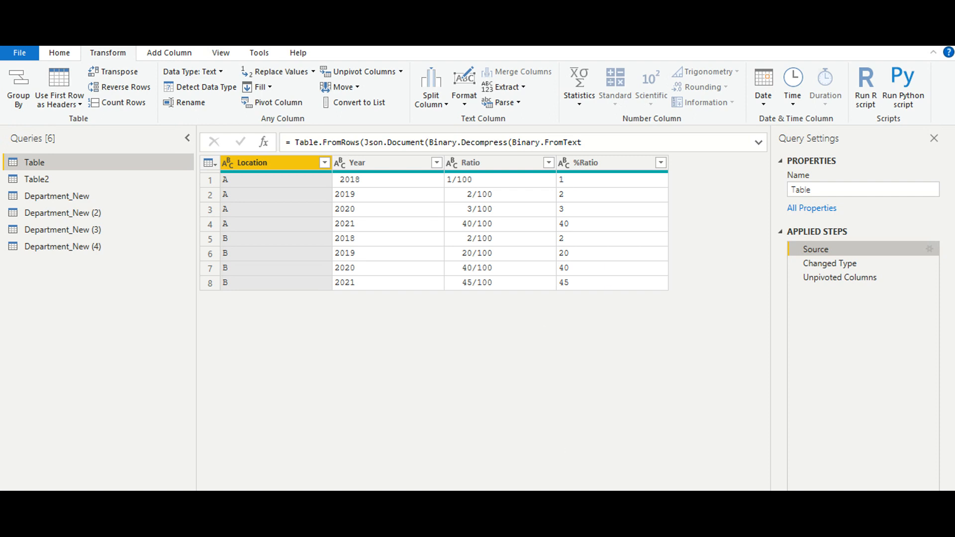
# View the matrix of ratios by location and year in the report window, and return to Power Query Editor.
pyautogui.moveTo(636, 527)
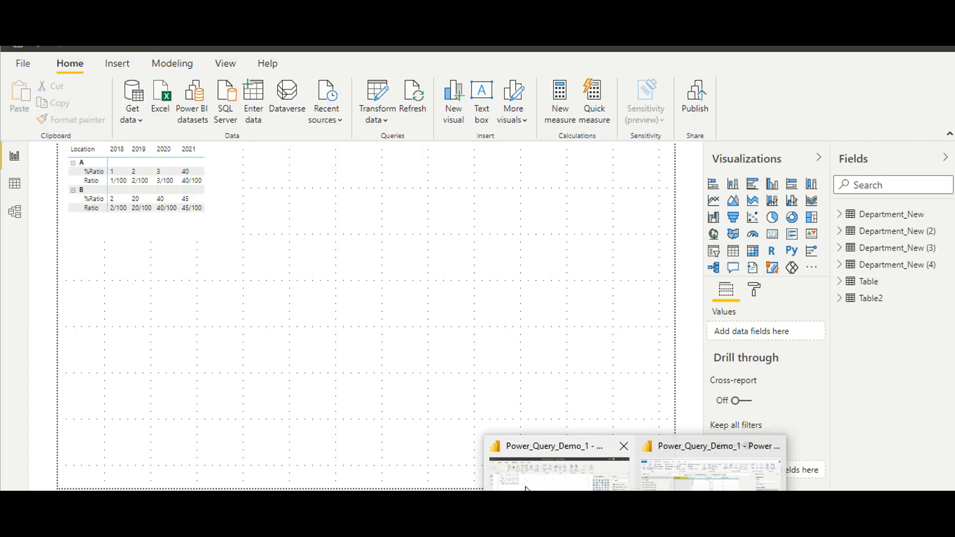
pyautogui.click(525, 487)
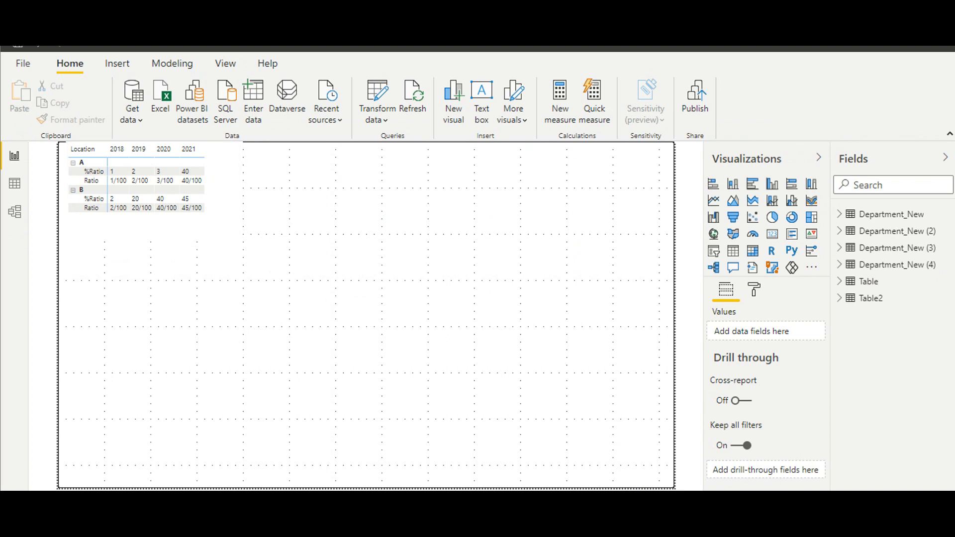
pyautogui.click(637, 530)
pyautogui.click(714, 473)
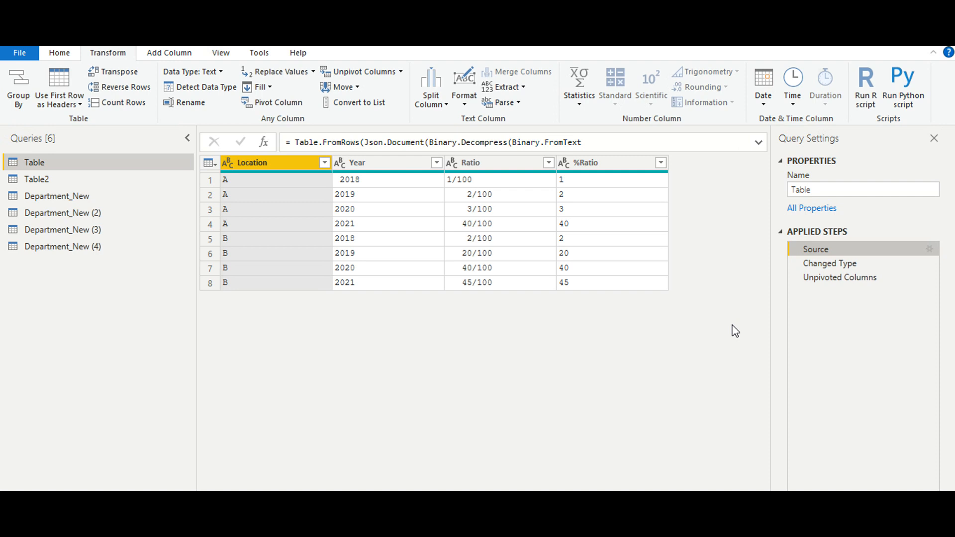
# Pivot the Location column of the unpivoted Table query, using Year as the values column.
pyautogui.click(845, 279)
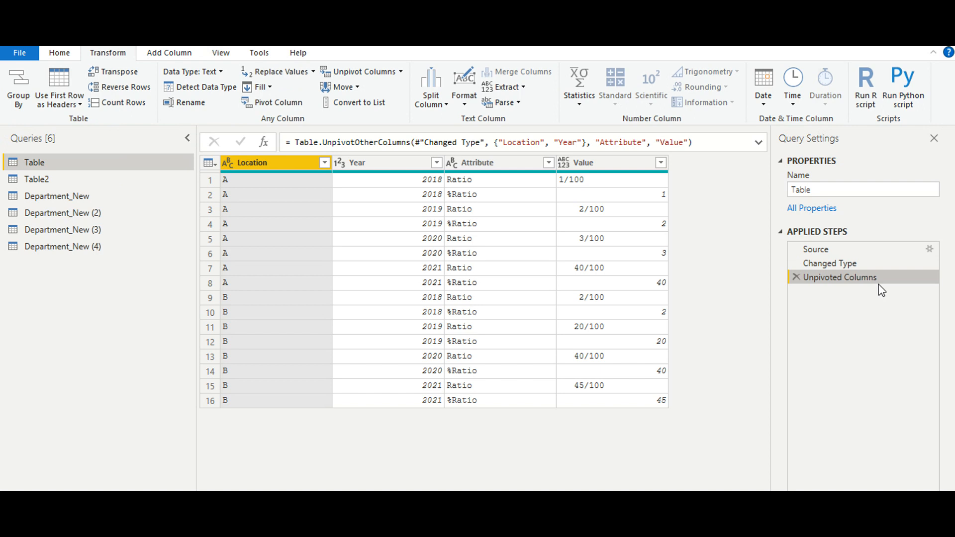
pyautogui.click(270, 104)
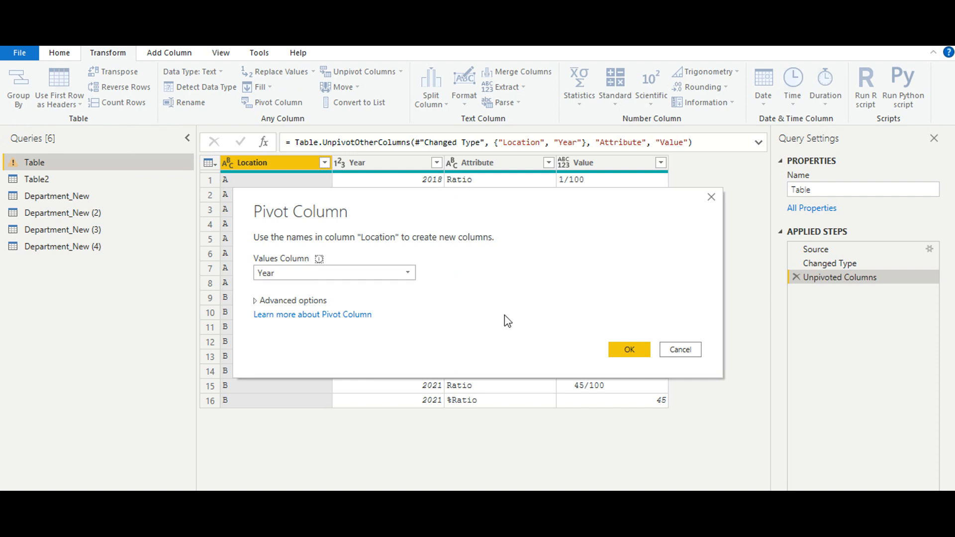
pyautogui.click(623, 350)
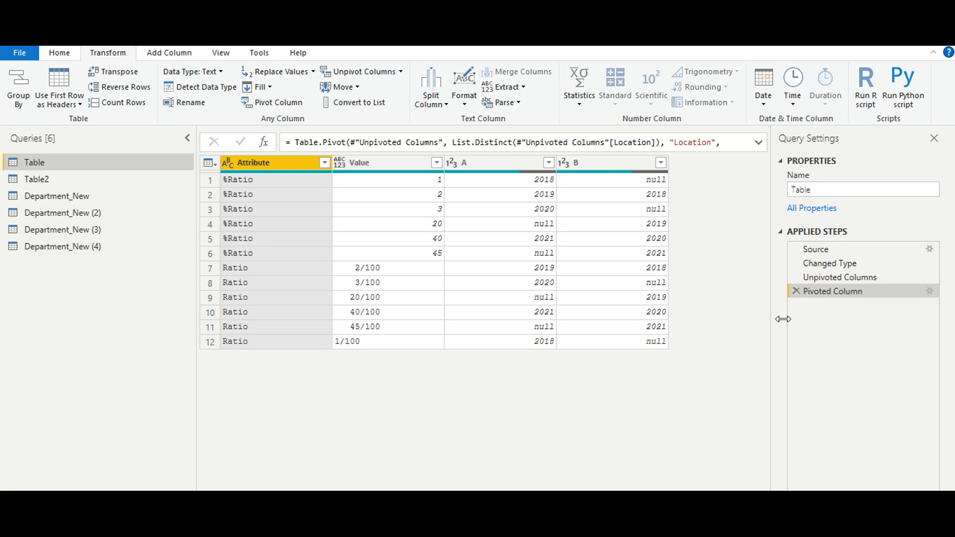
pyautogui.click(929, 291)
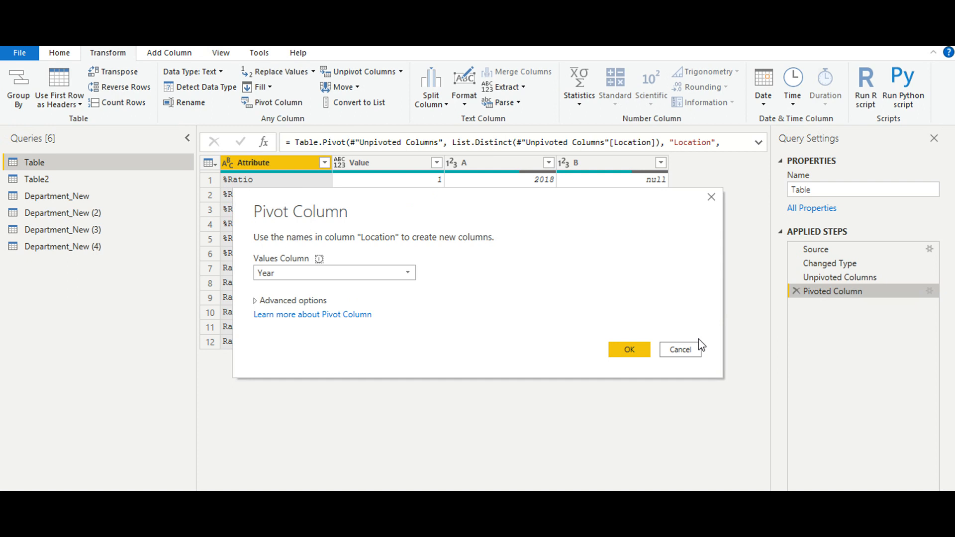
pyautogui.click(686, 353)
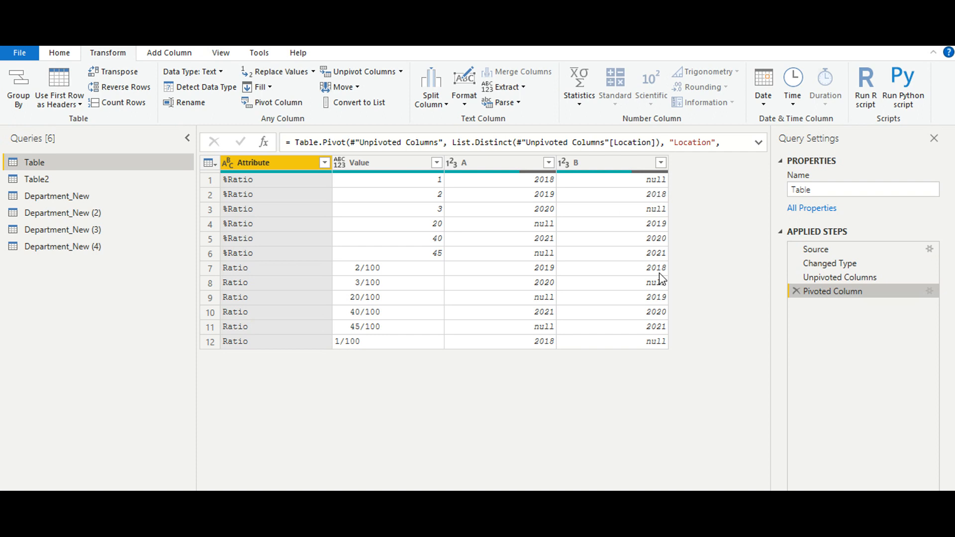
# Review the Table query's applied steps in order, and change the pivot's values column to Attribute.
pyautogui.click(859, 253)
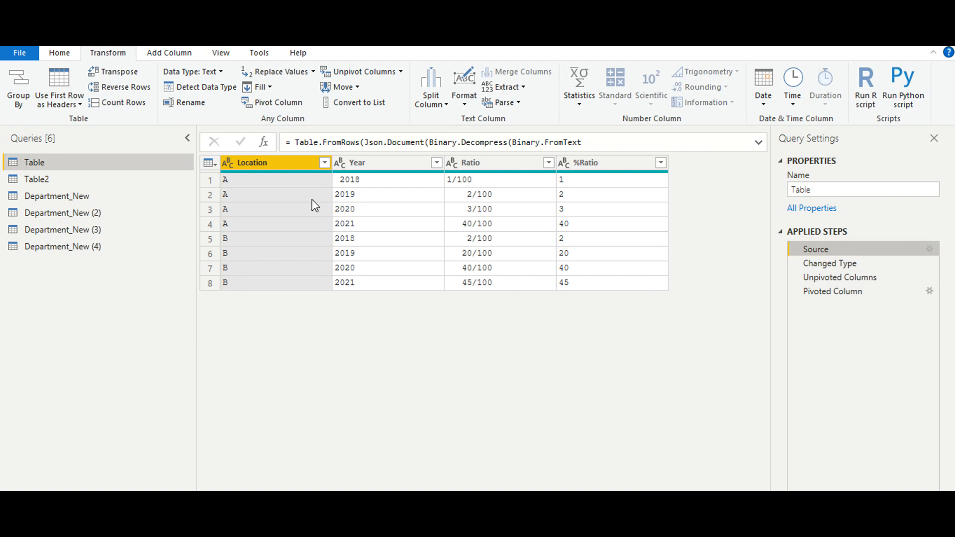
pyautogui.click(855, 264)
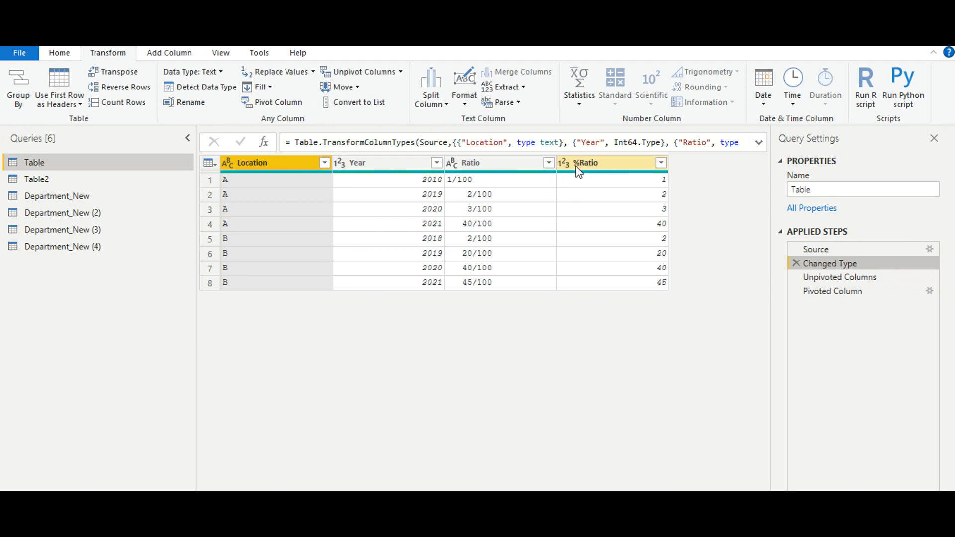
pyautogui.click(829, 277)
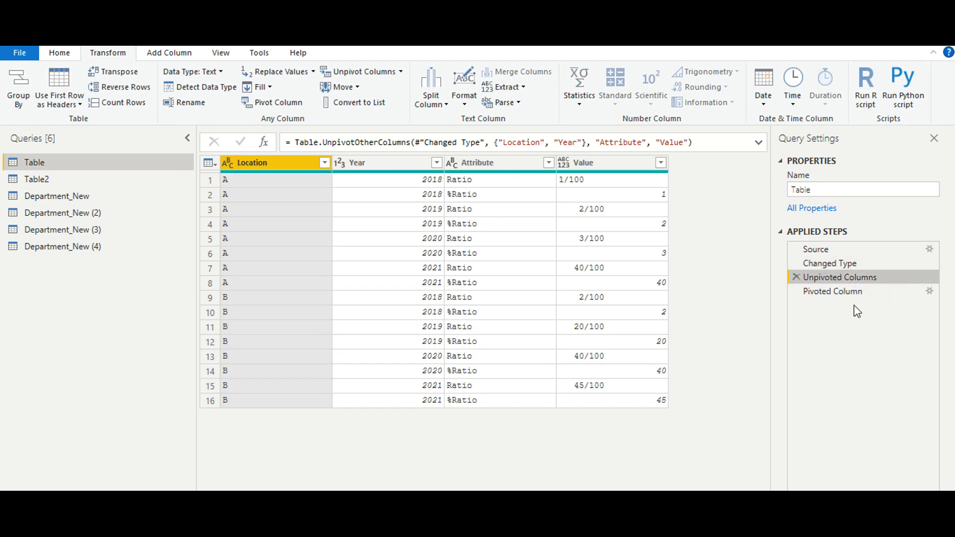
pyautogui.click(863, 293)
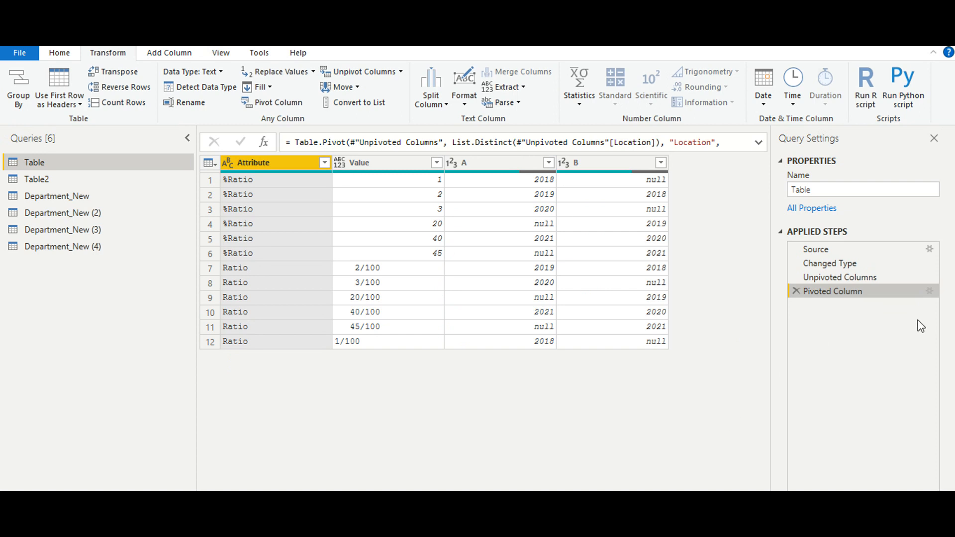
pyautogui.click(930, 292)
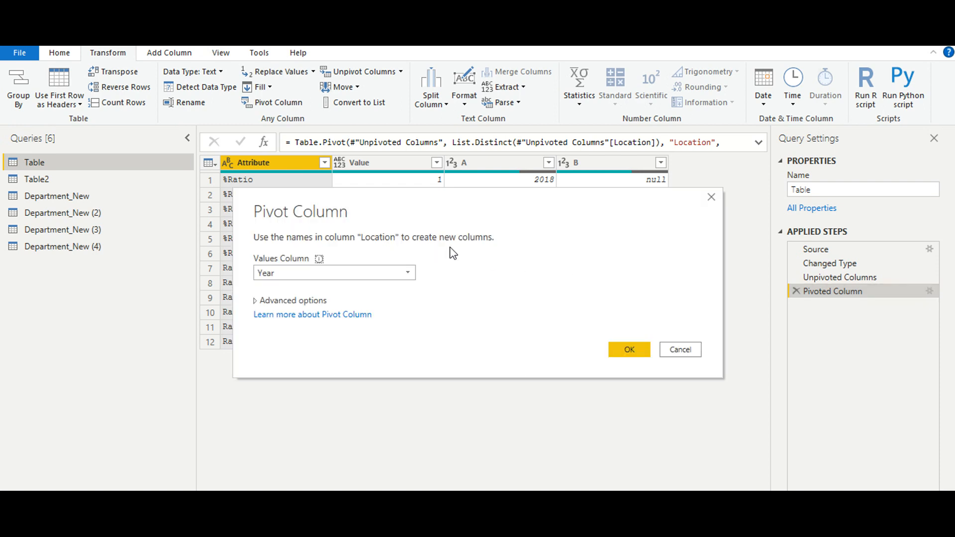
pyautogui.click(400, 266)
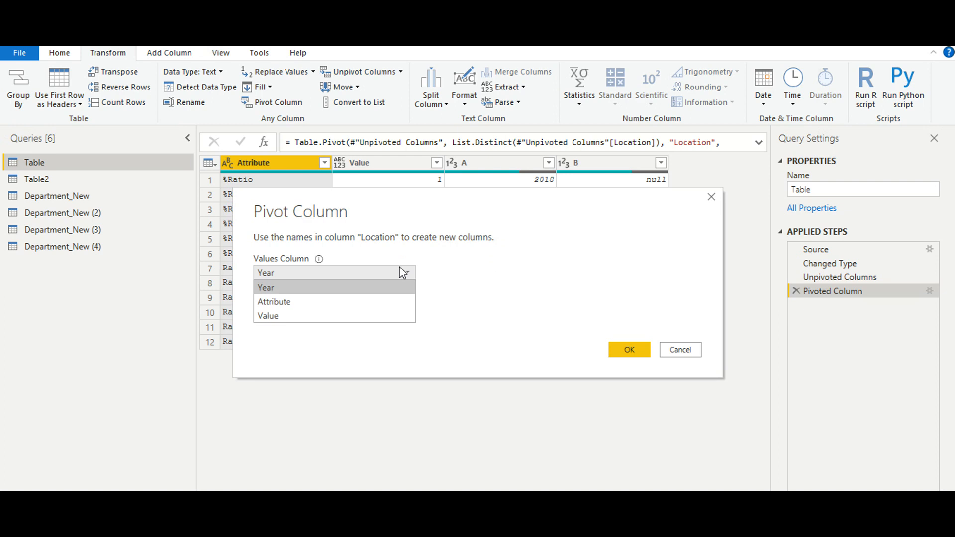
pyautogui.click(384, 303)
pyautogui.click(630, 349)
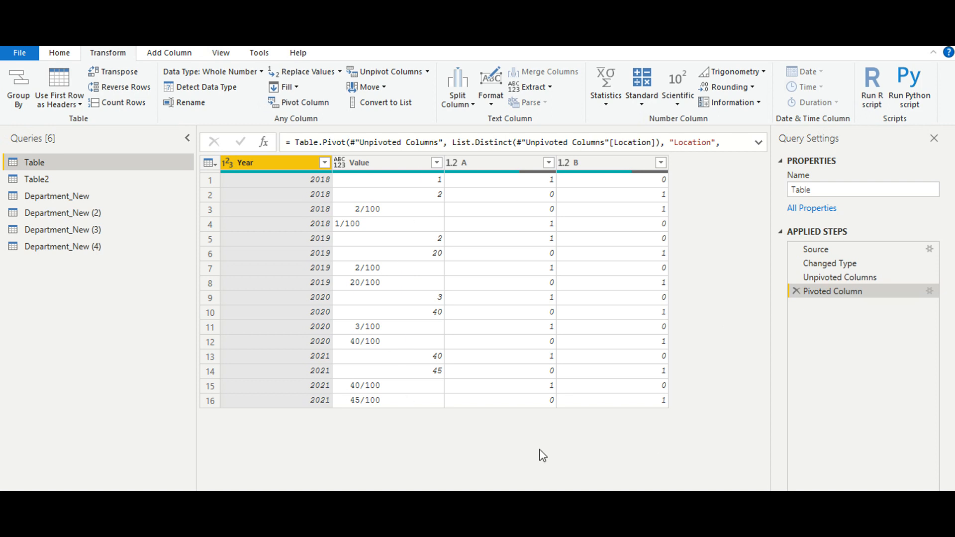
# Check the report window for pending query changes, and return to Power Query Editor without applying them.
pyautogui.click(635, 533)
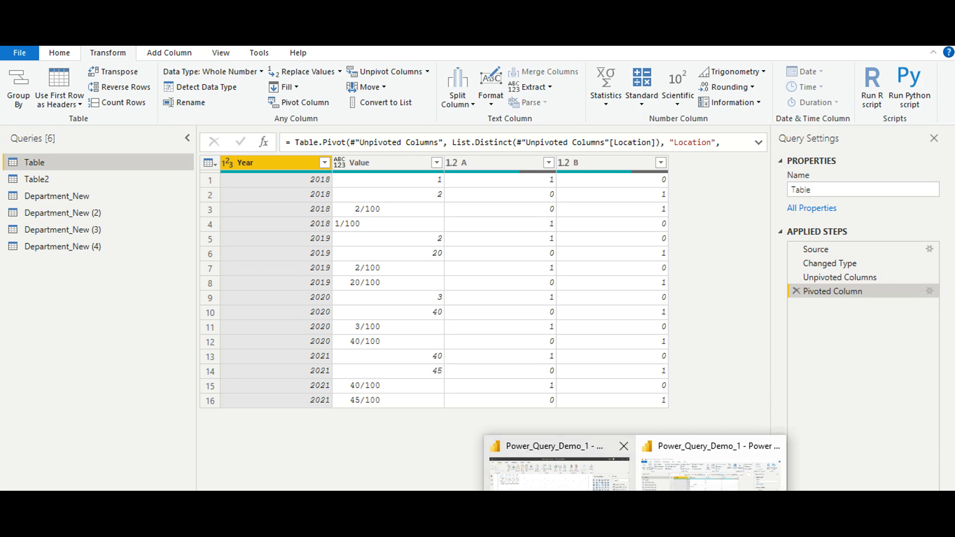
pyautogui.click(711, 470)
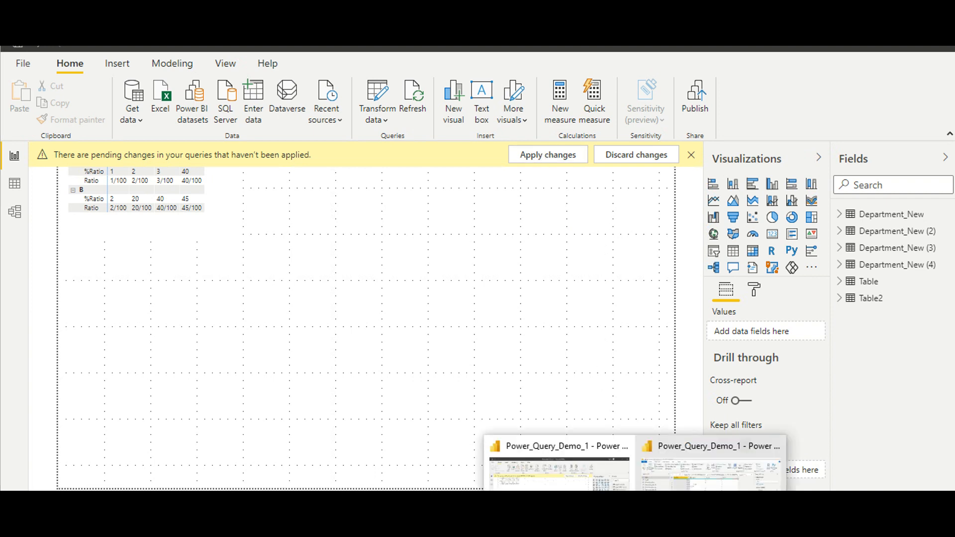
pyautogui.click(703, 486)
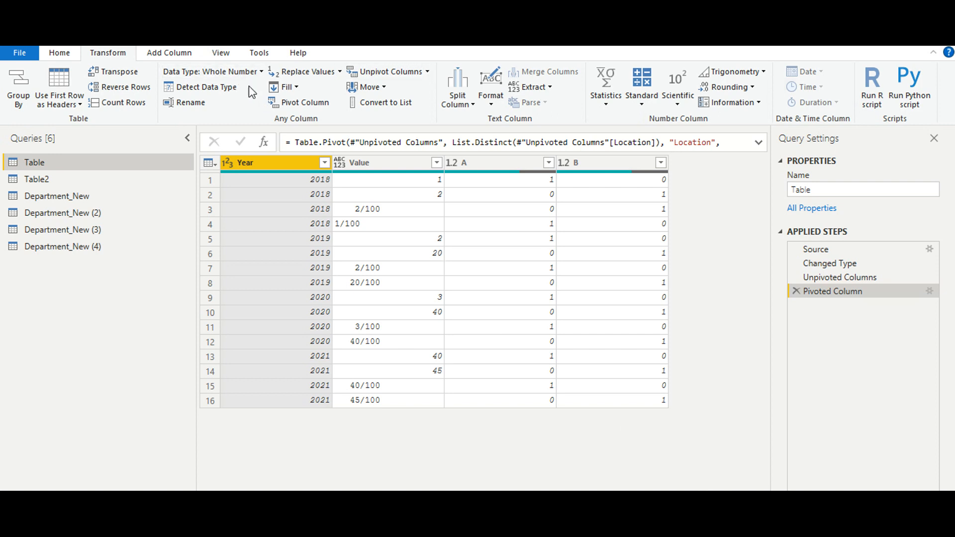
# Change the data type of column B to Whole Number and of column A to Text.
pyautogui.click(565, 167)
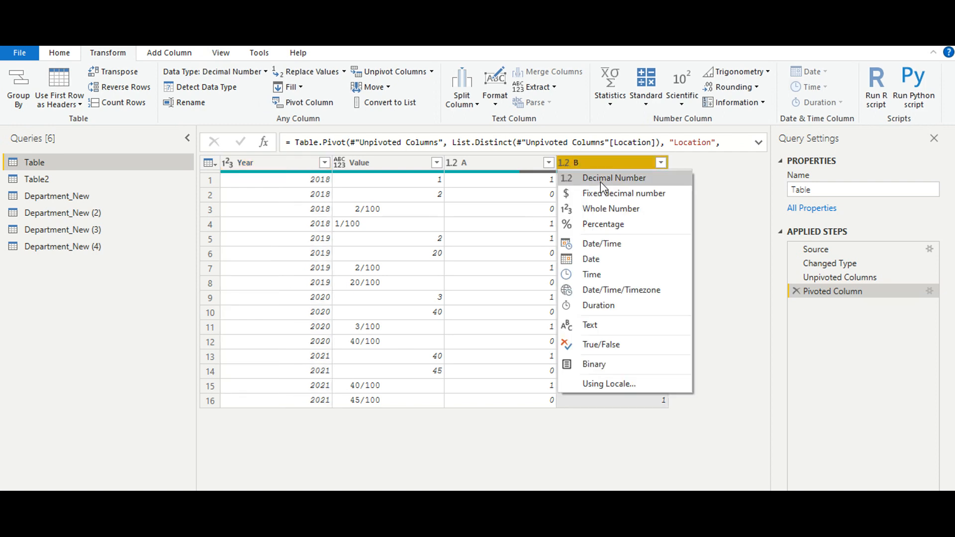
pyautogui.click(601, 209)
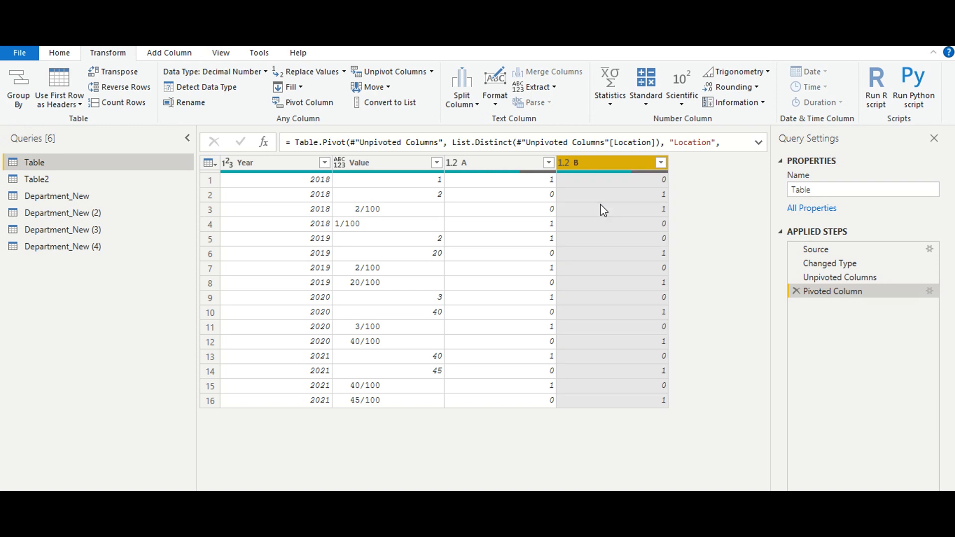
pyautogui.click(451, 163)
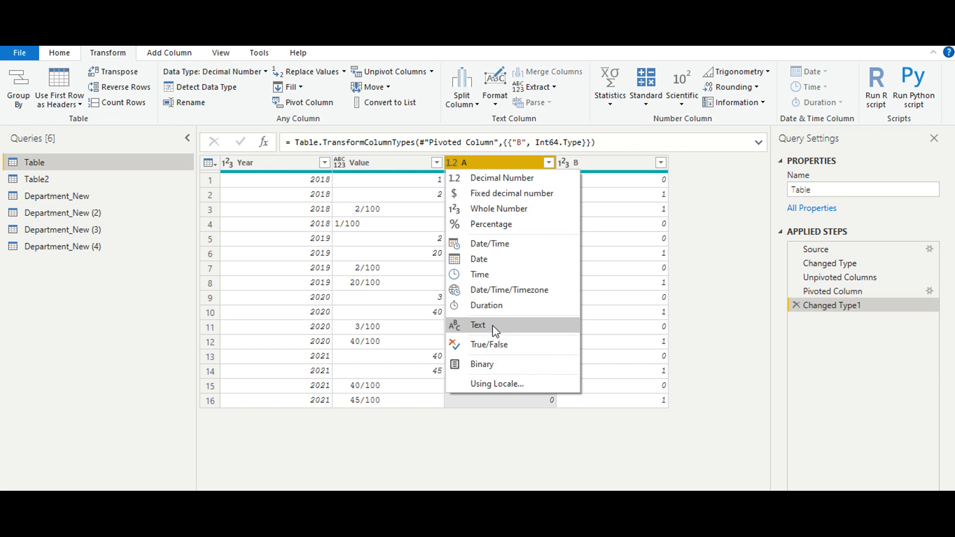
pyautogui.click(493, 325)
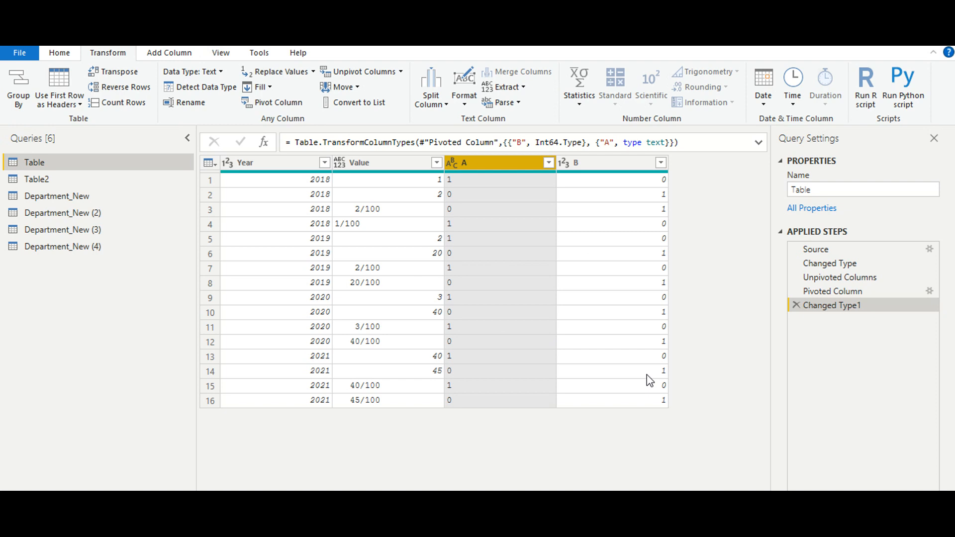
# Add a column from examples that combines Year and A, using the samples 20181 and 20180 for the first two rows.
pyautogui.click(169, 53)
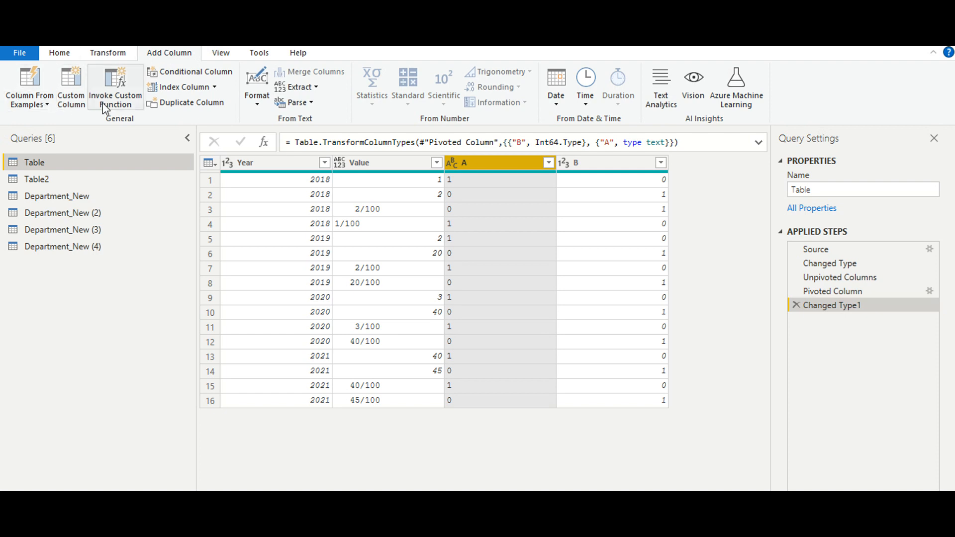
pyautogui.click(39, 76)
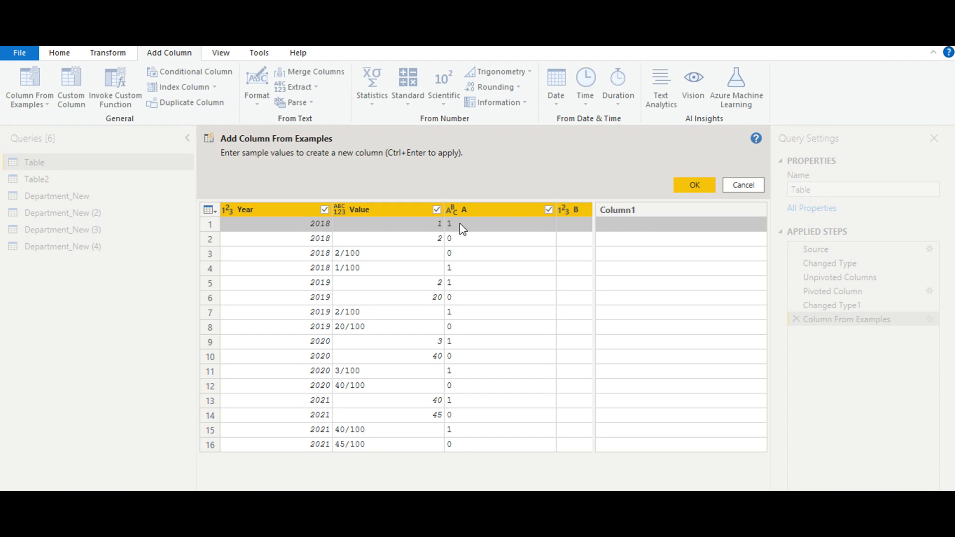
pyautogui.click(622, 232)
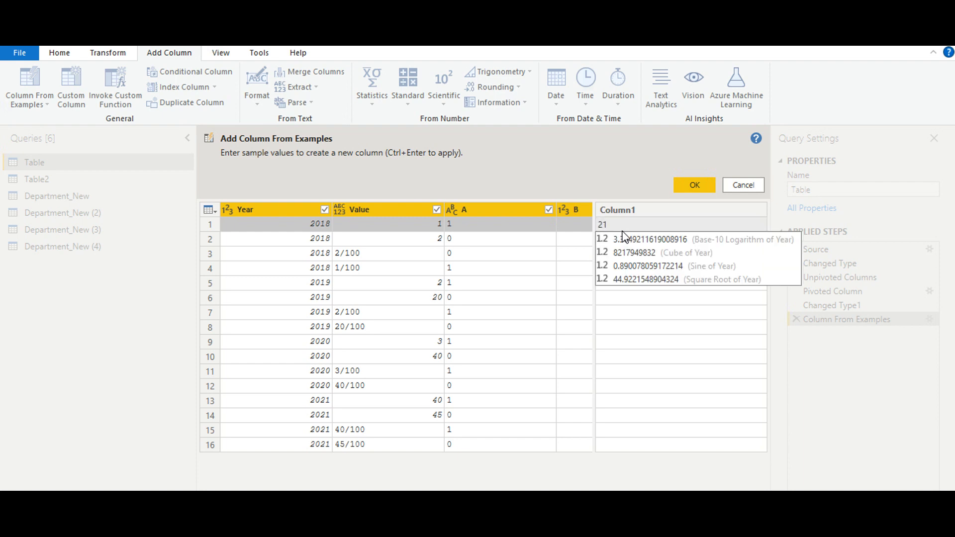
pyautogui.write('2018')
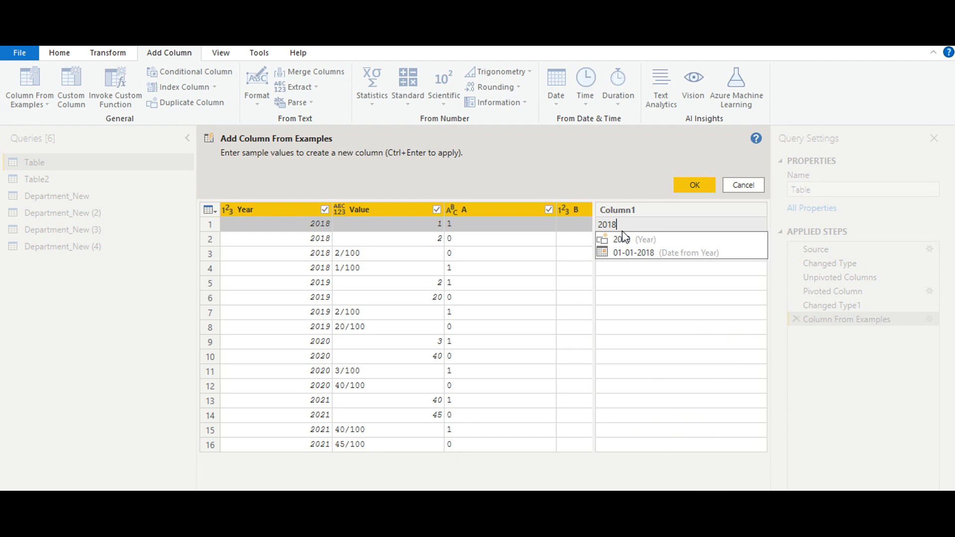
pyautogui.write('1')
pyautogui.press('Return')
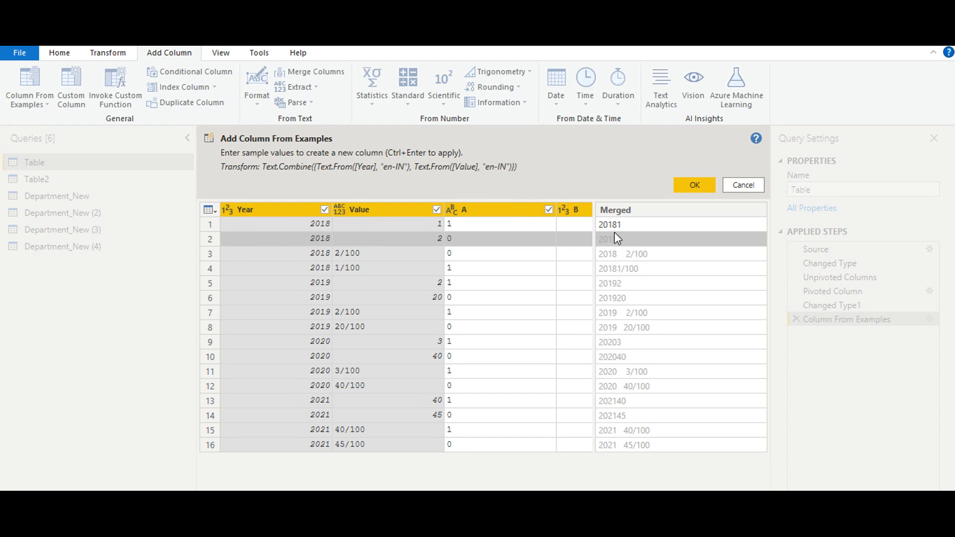
pyautogui.click(619, 246)
pyautogui.write('20180')
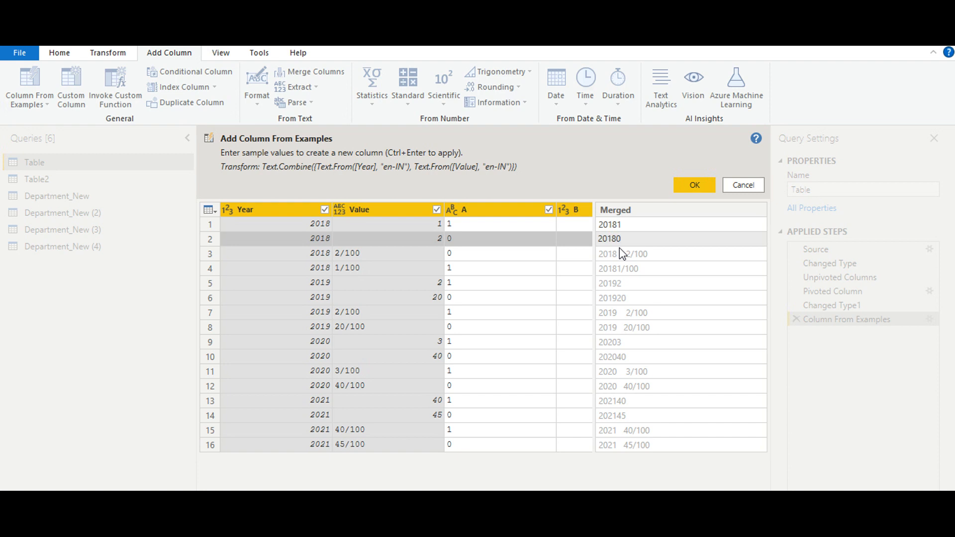
pyautogui.press('Return')
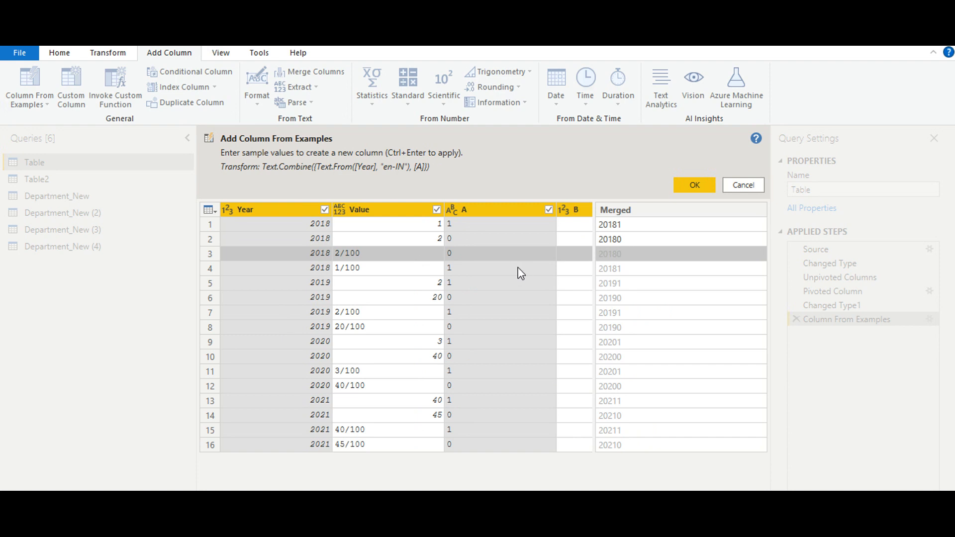
pyautogui.click(695, 185)
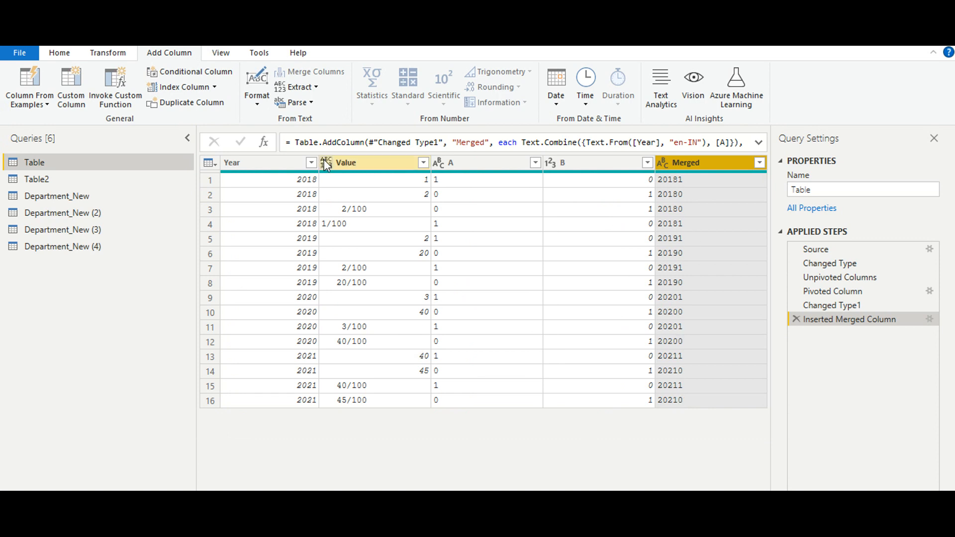
# Add a new column that merges the Year and Value columns with a Semicolon separator.
pyautogui.click(121, 54)
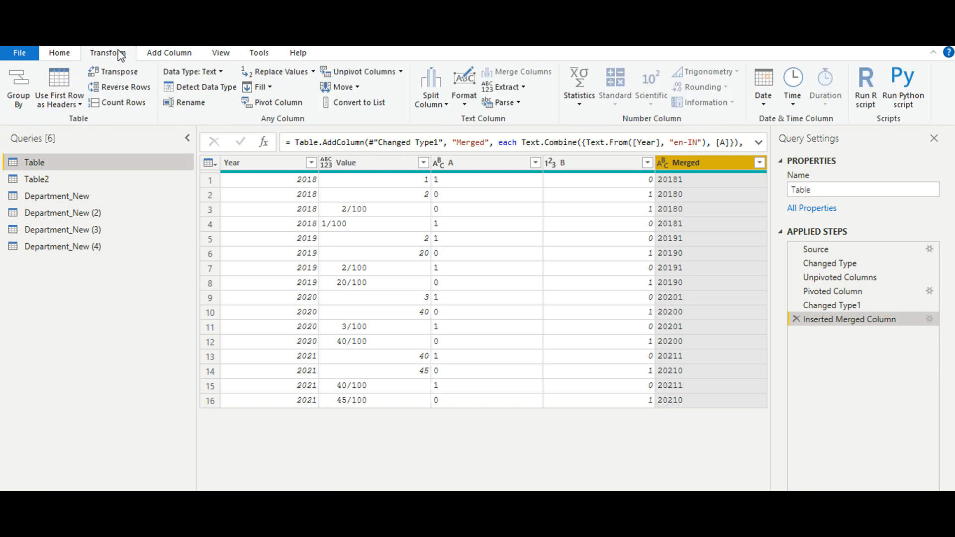
pyautogui.click(157, 54)
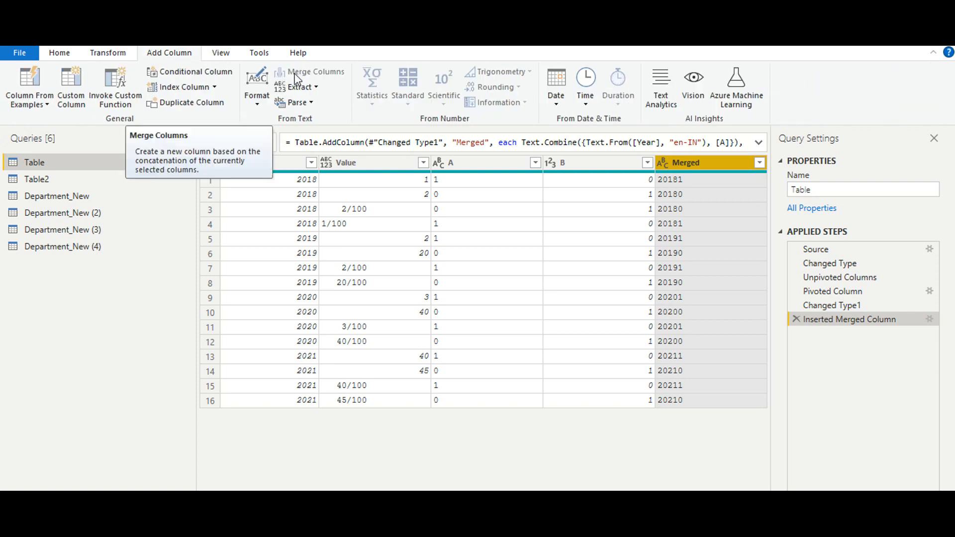
pyautogui.click(434, 372)
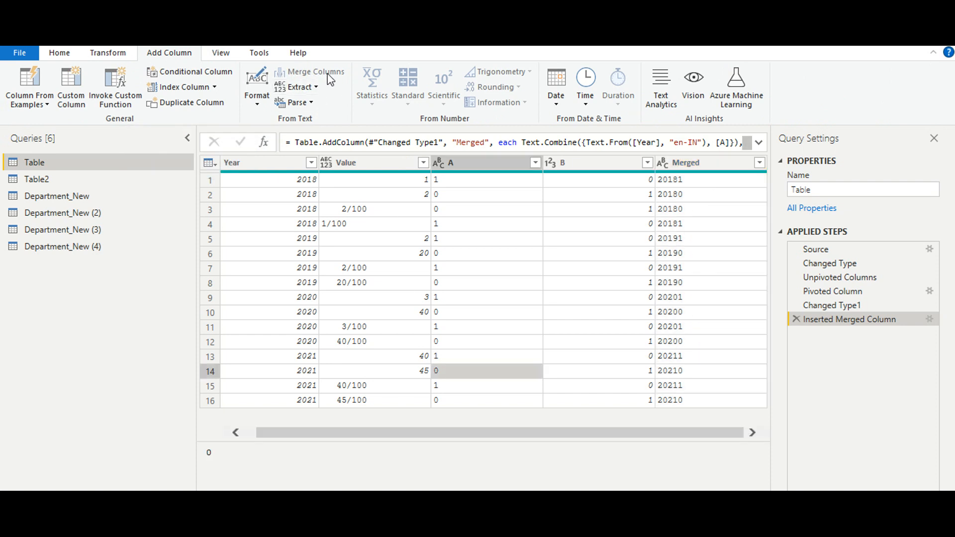
pyautogui.click(391, 165)
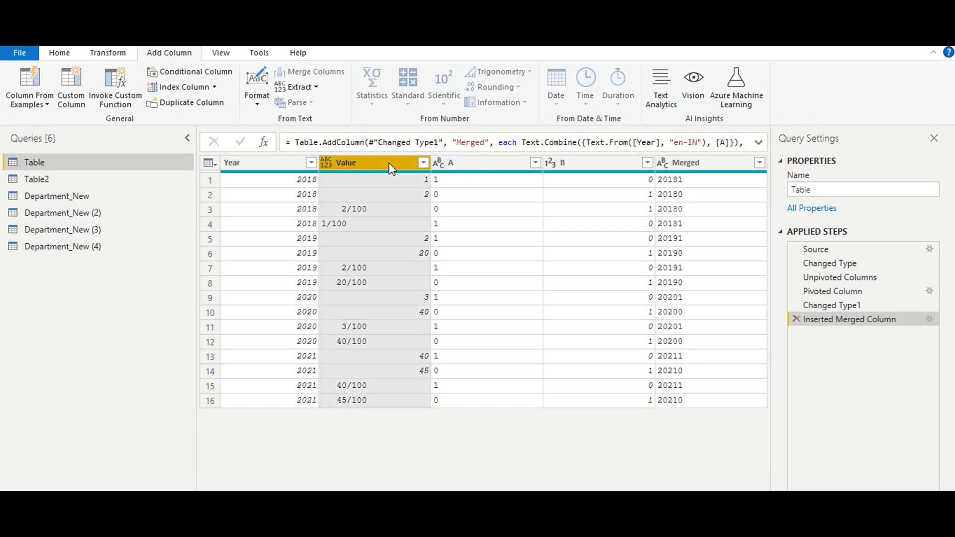
pyautogui.click(289, 167)
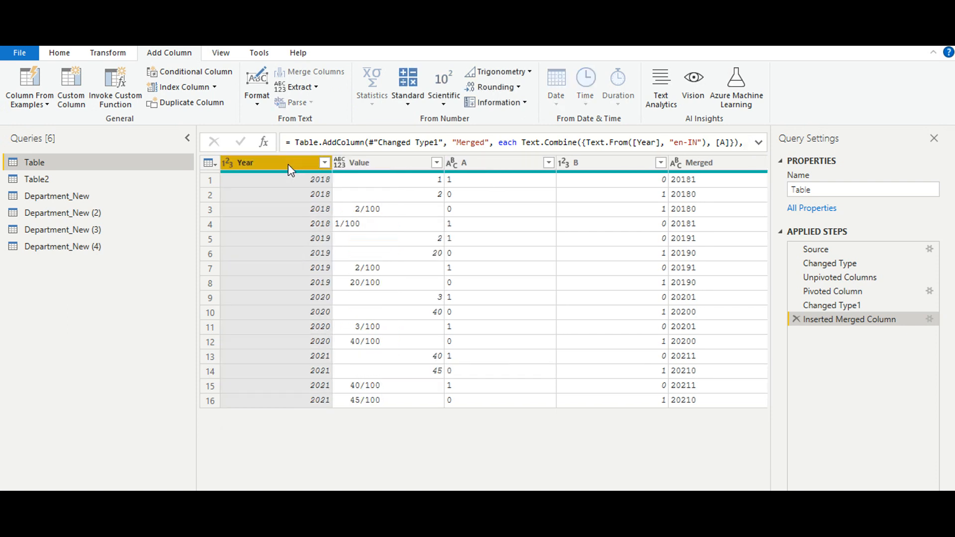
pyautogui.keyDown('ctrl'); pyautogui.click(357, 168); pyautogui.keyUp('ctrl')
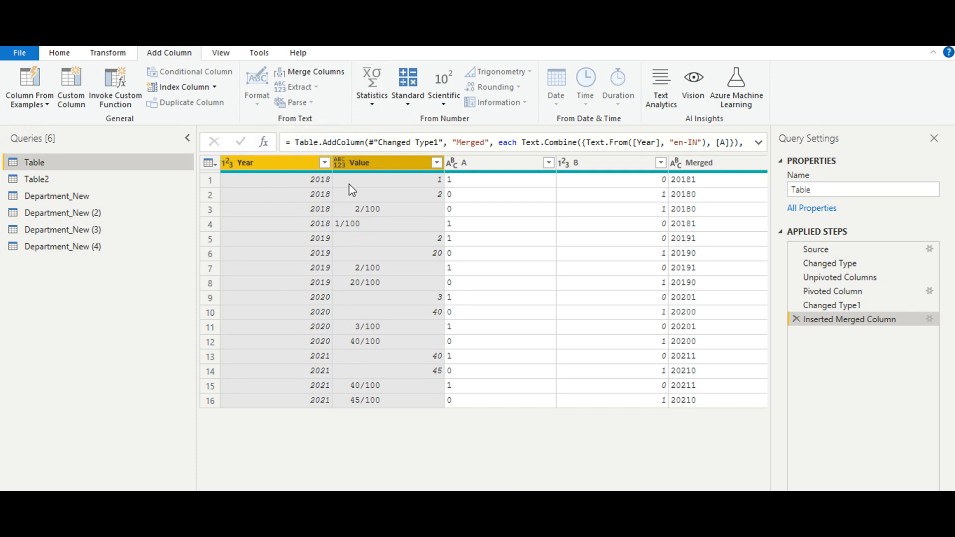
pyautogui.click(320, 74)
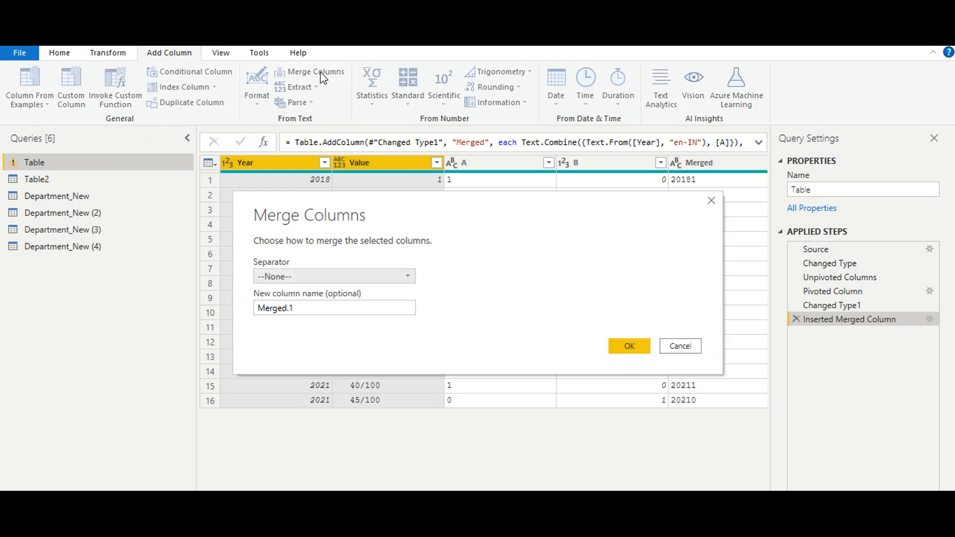
pyautogui.click(366, 280)
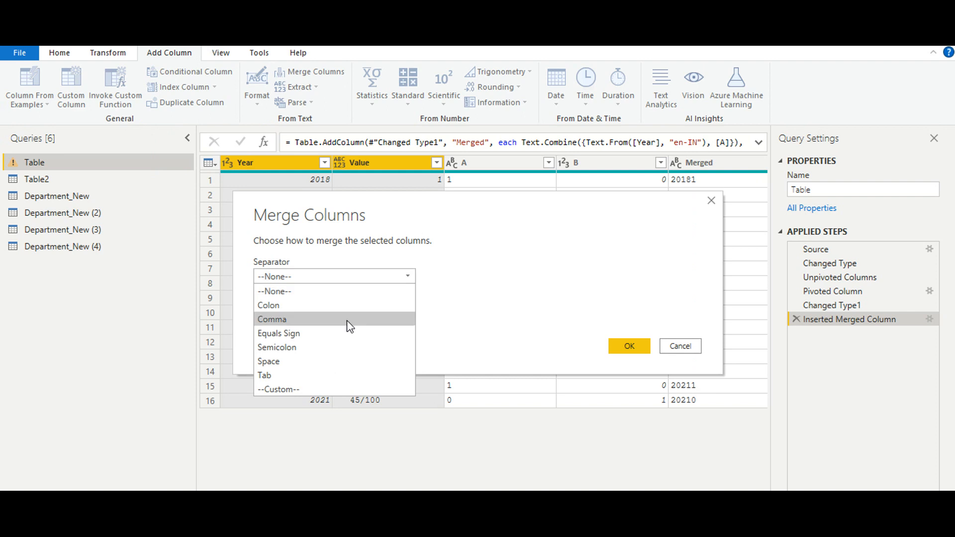
pyautogui.click(344, 348)
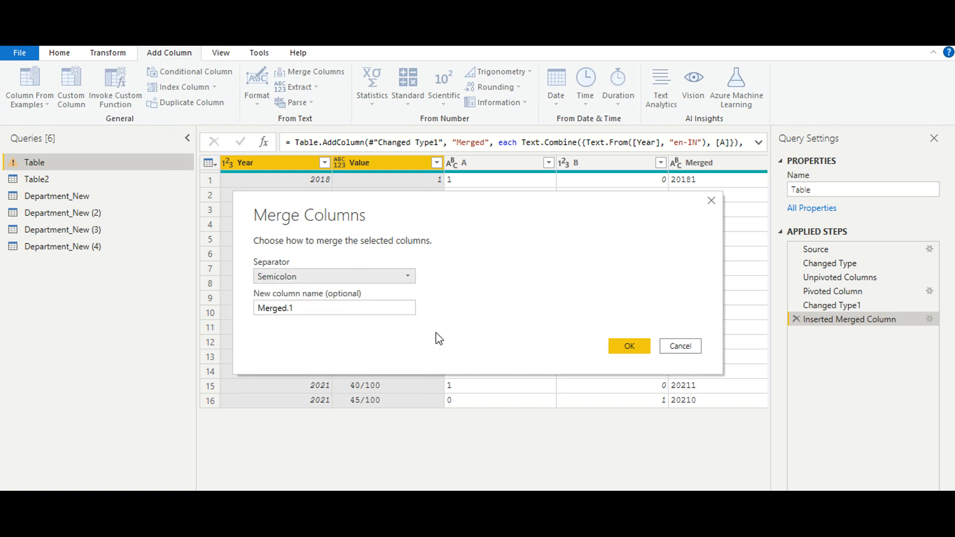
pyautogui.click(631, 343)
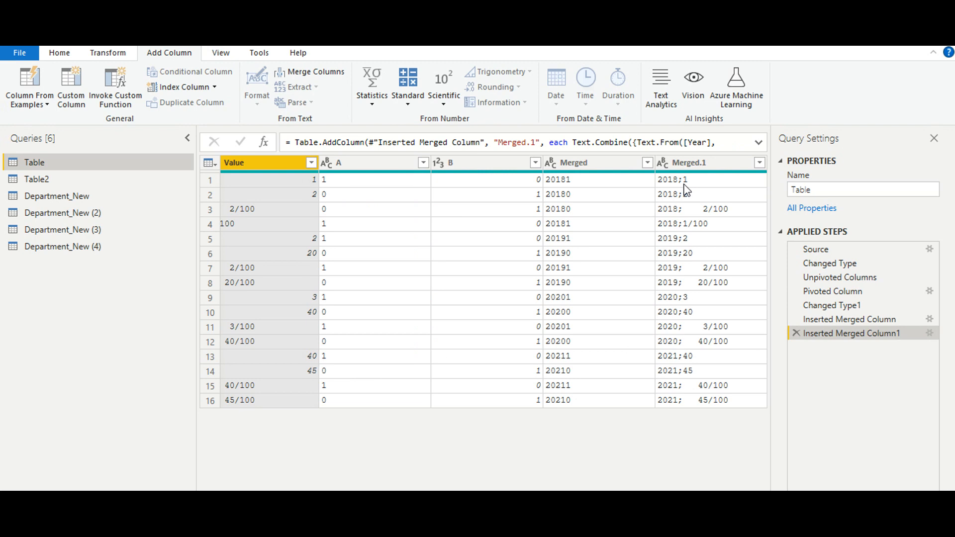
# Split the Merged.1 column by the Semicolon delimiter at each occurrence.
pyautogui.click(125, 53)
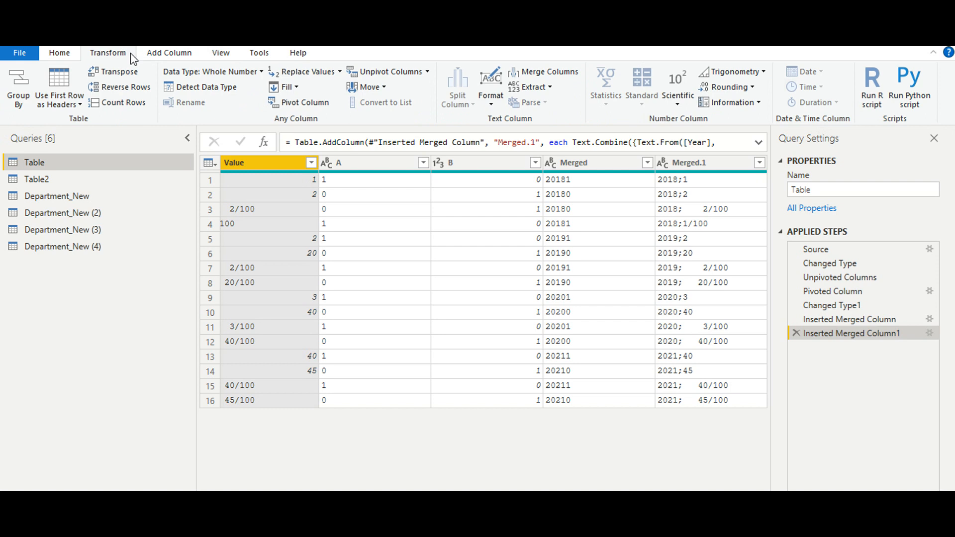
pyautogui.click(679, 162)
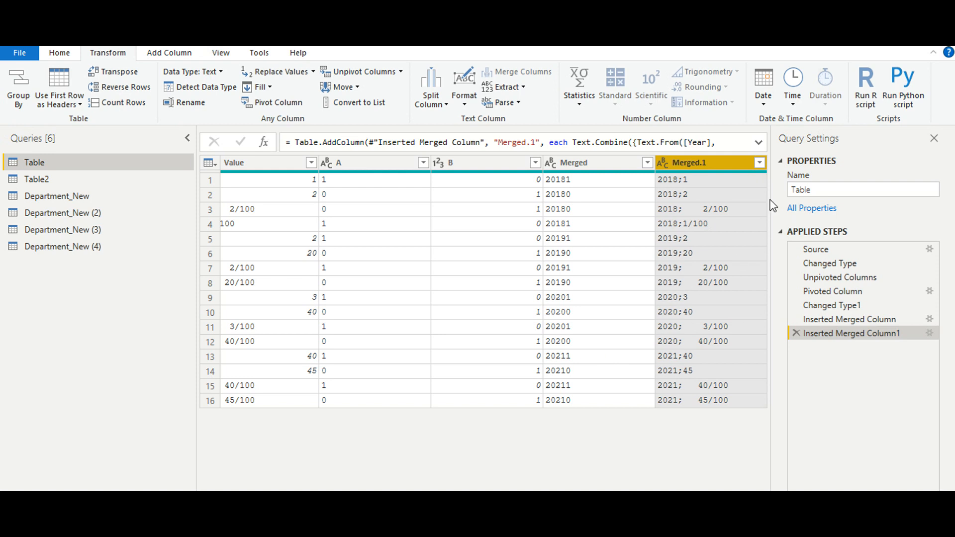
pyautogui.click(440, 109)
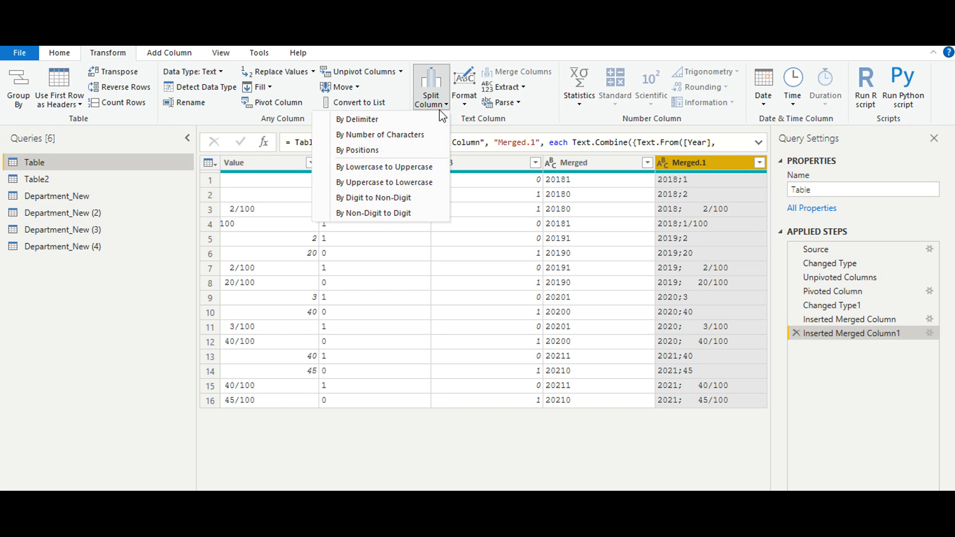
pyautogui.click(410, 123)
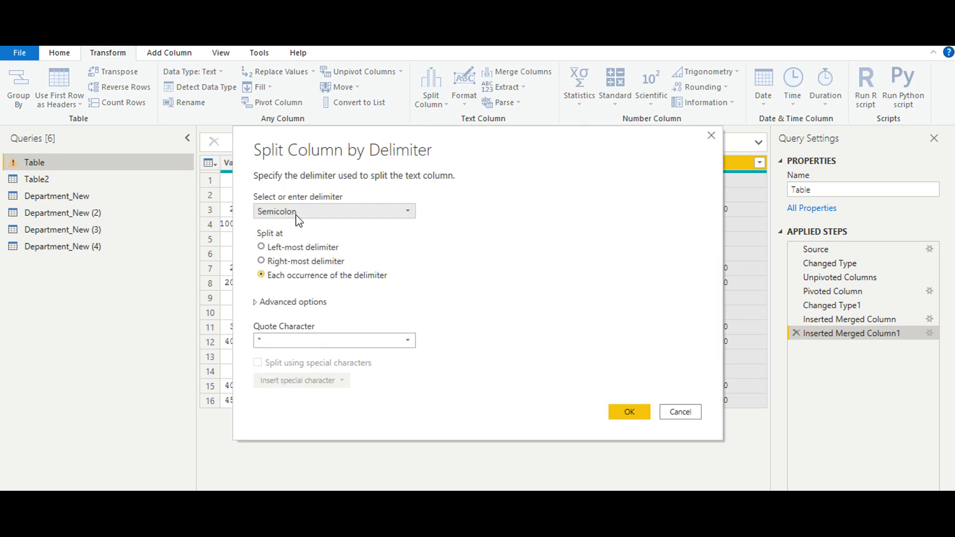
pyautogui.click(629, 412)
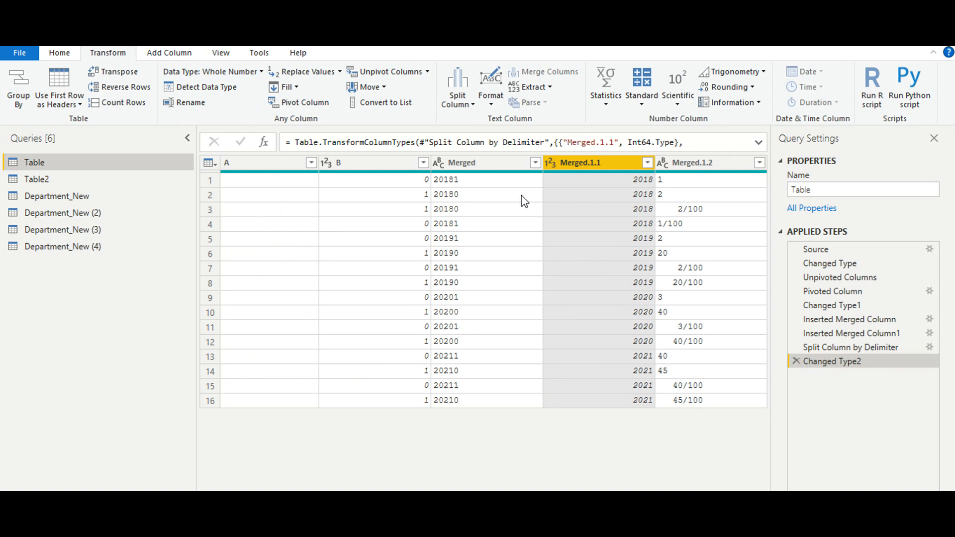
# Delete the Changed Type2 and Split Column by Delimiter steps from the query.
pyautogui.click(885, 348)
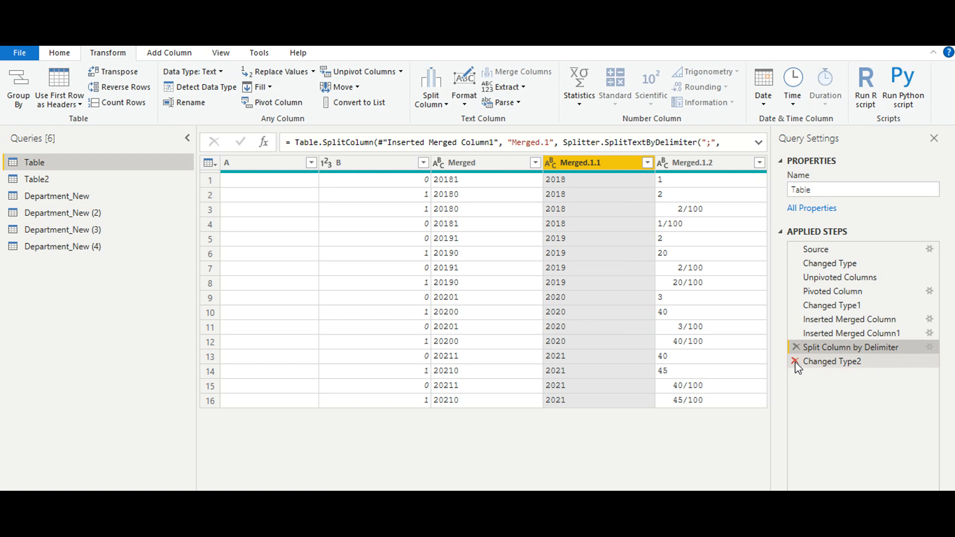
pyautogui.click(795, 362)
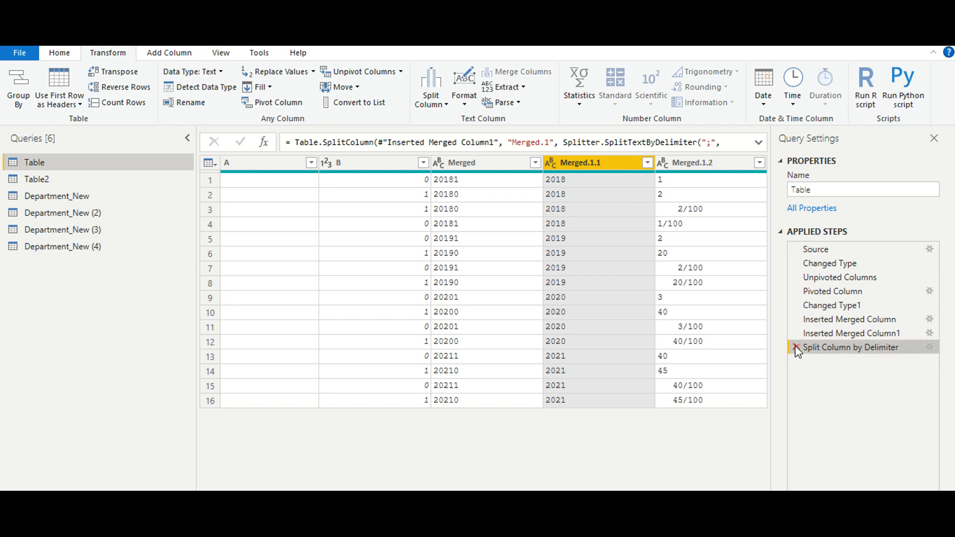
pyautogui.click(795, 347)
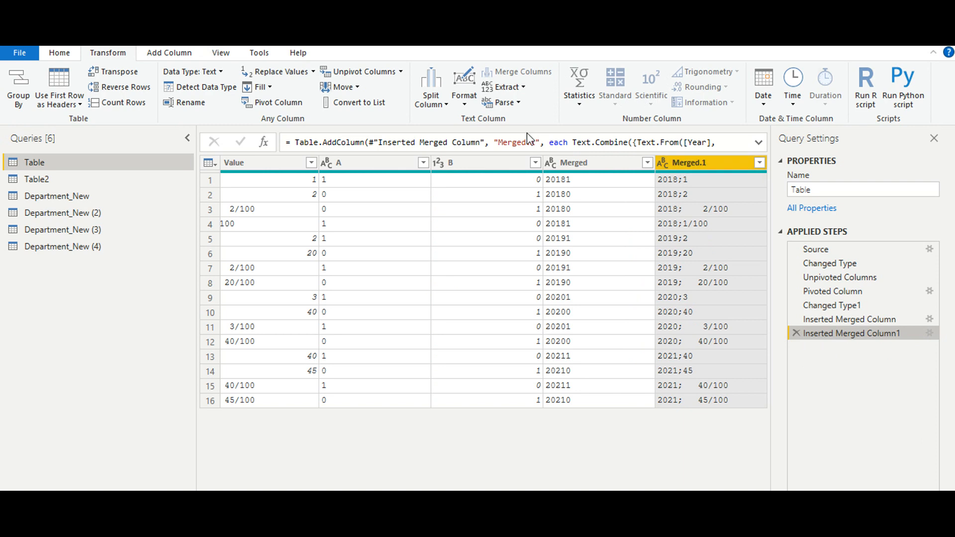
# Split the Merged.1 column repeatedly every 5 characters, and inspect the resulting pieces in row 3.
pyautogui.click(429, 102)
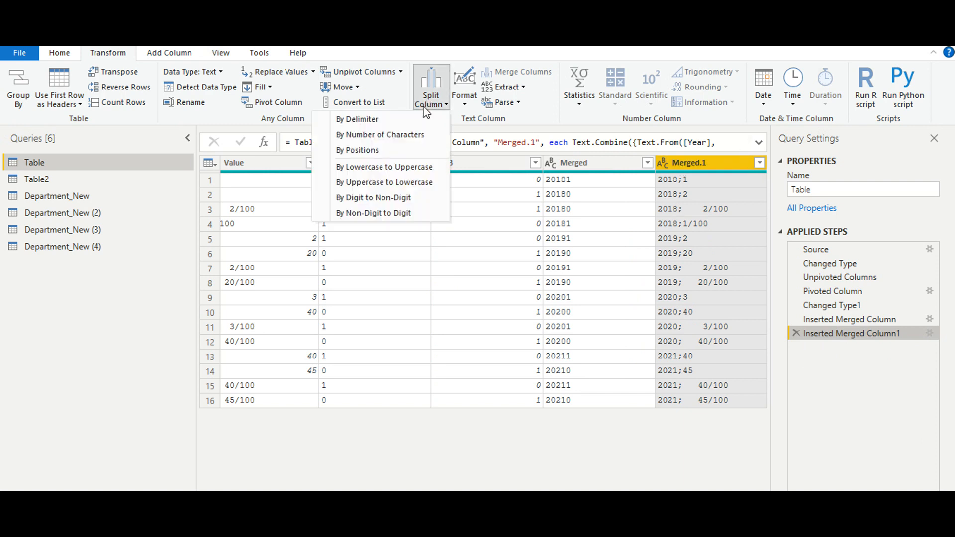
pyautogui.click(396, 146)
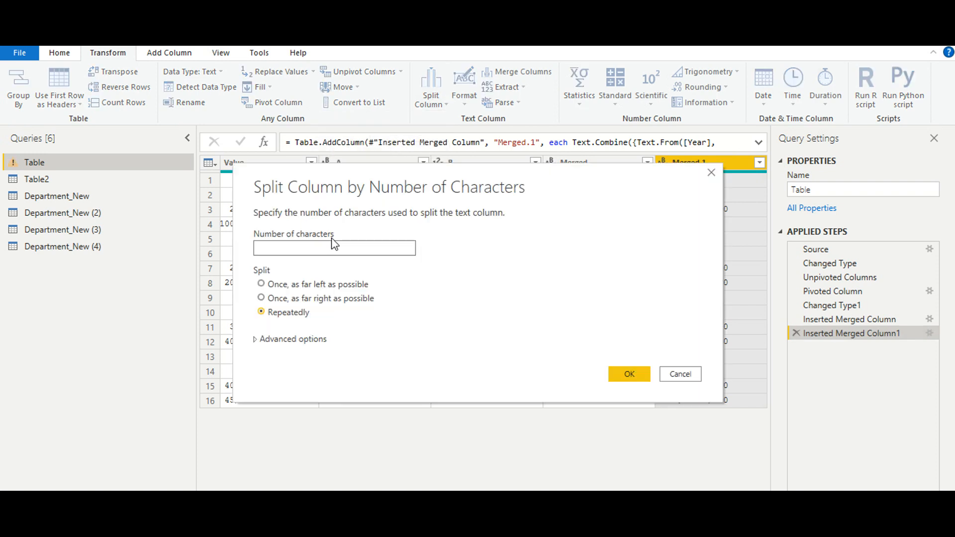
pyautogui.write('5')
pyautogui.click(626, 377)
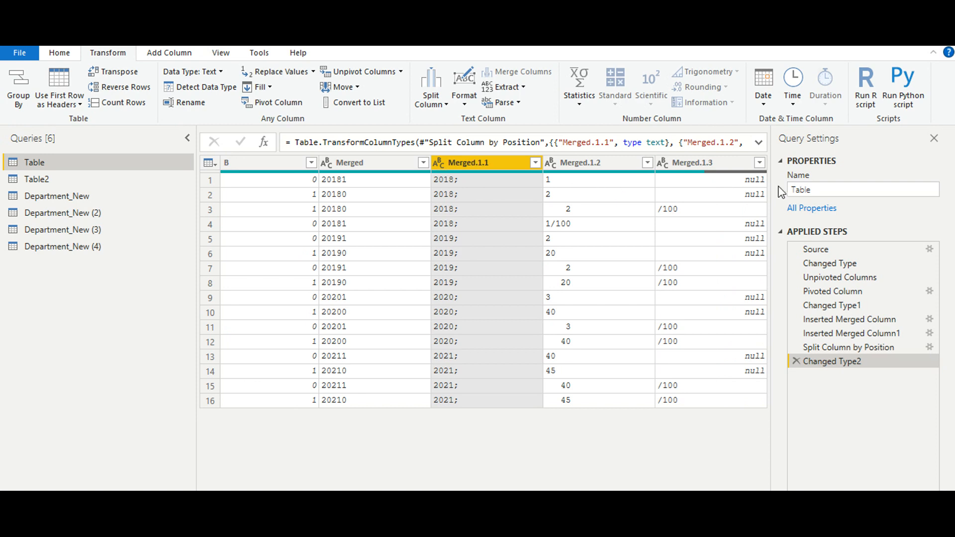
pyautogui.click(518, 211)
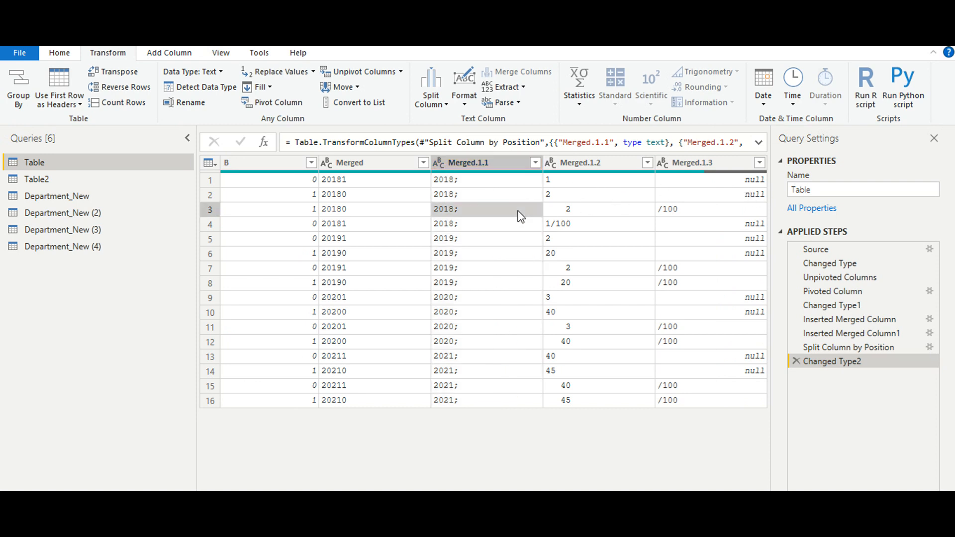
pyautogui.click(581, 213)
pyautogui.click(670, 215)
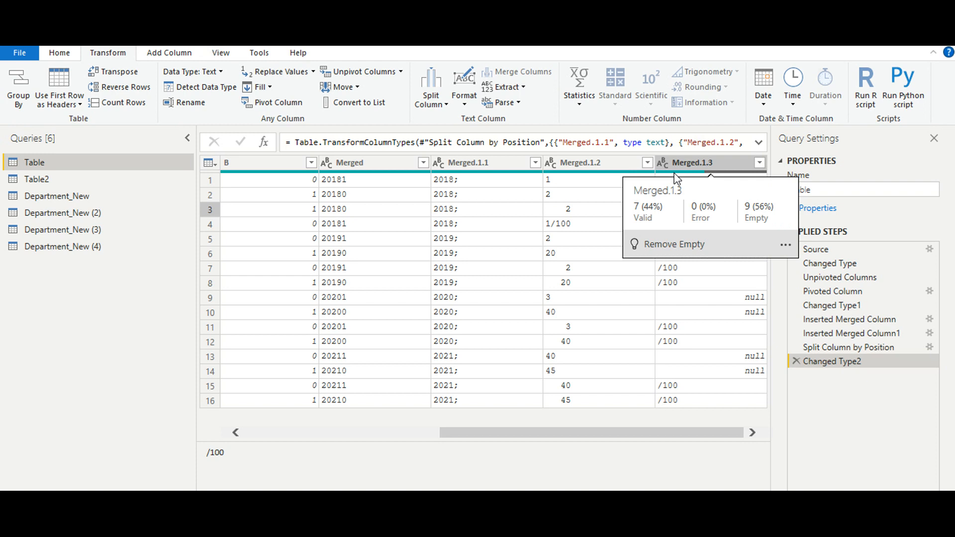
# Convert the Merged.1.2 column to a list, and delete that conversion from the applied steps.
pyautogui.click(605, 166)
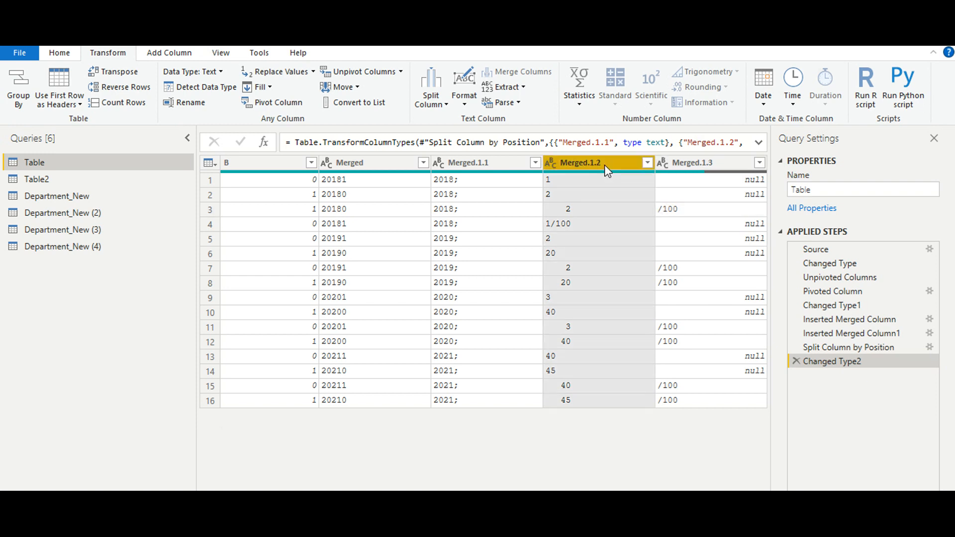
pyautogui.click(367, 108)
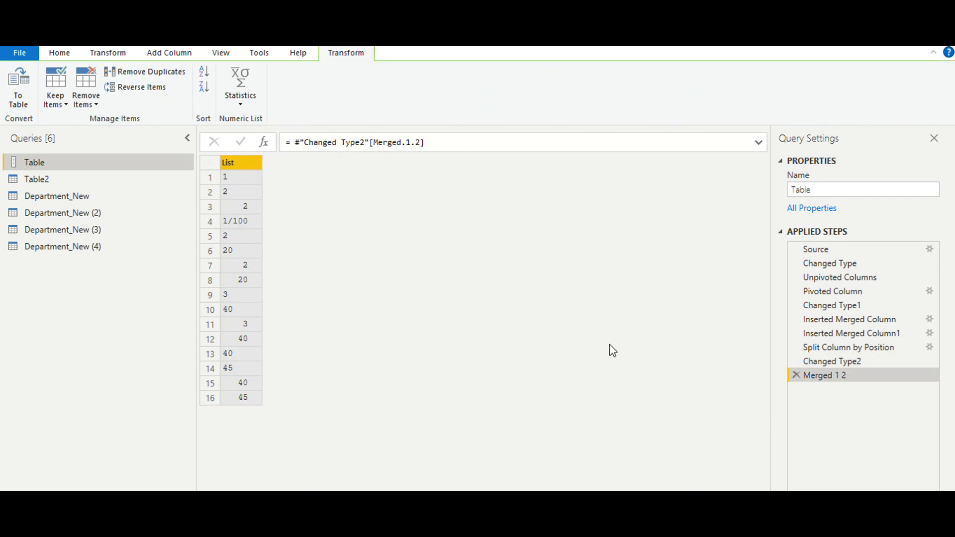
pyautogui.click(797, 376)
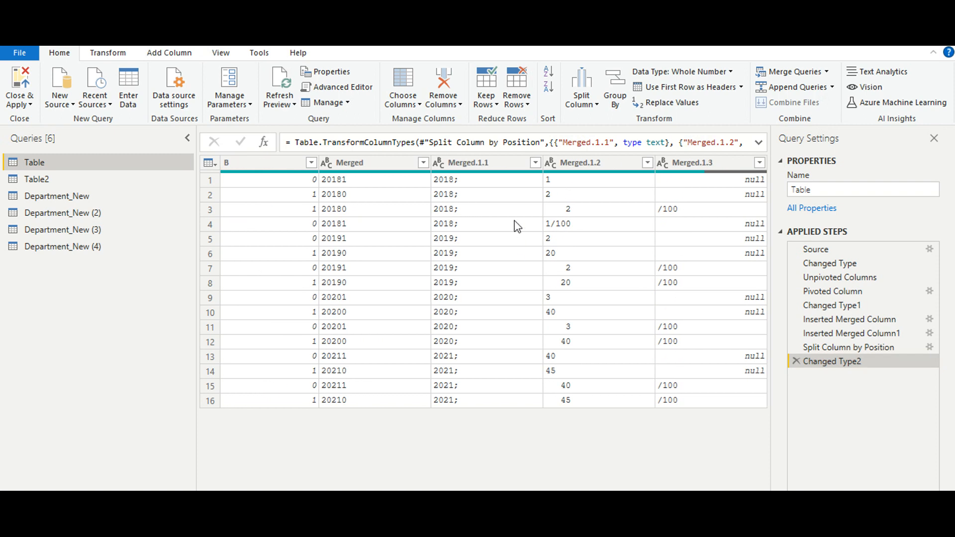
# Sort the rows by the Merged column in descending order, and change that sort to ascending.
pyautogui.click(489, 163)
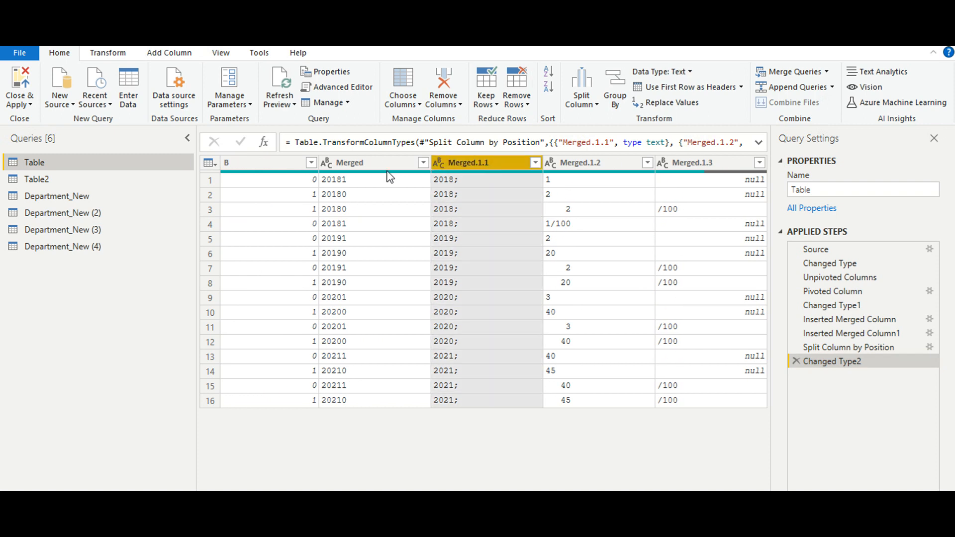
pyautogui.click(373, 164)
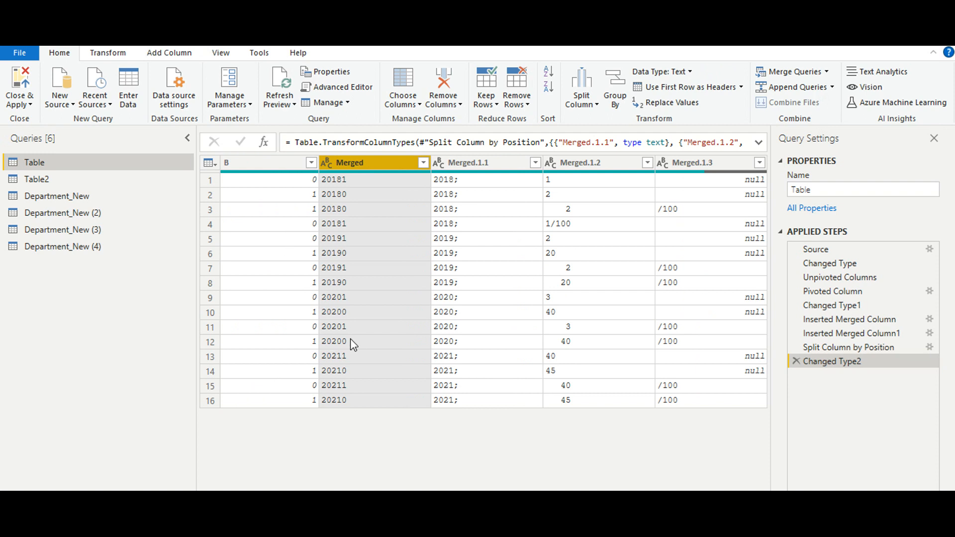
pyautogui.click(550, 91)
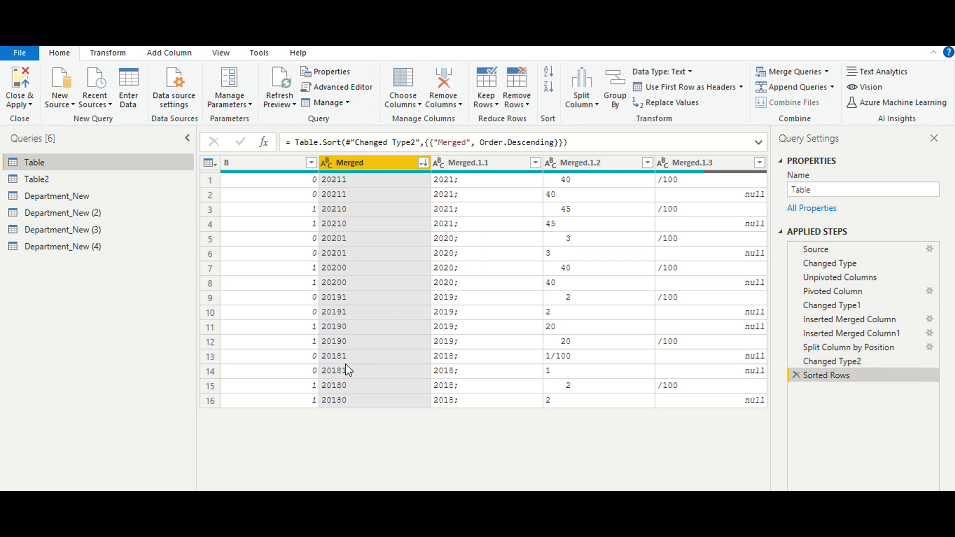
pyautogui.click(549, 72)
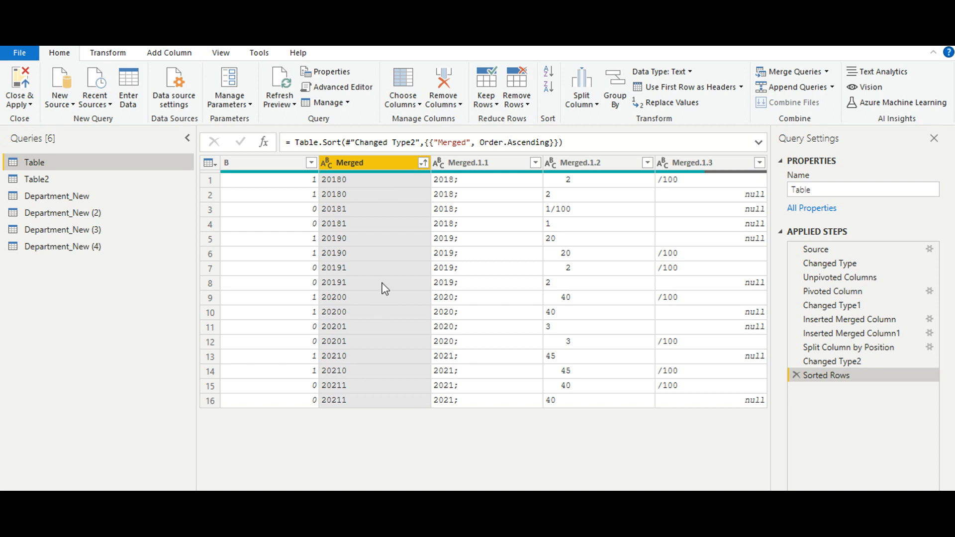
# Set up an advanced Group By on the Merged and Year columns, with a Count column that counts rows.
pyautogui.click(616, 92)
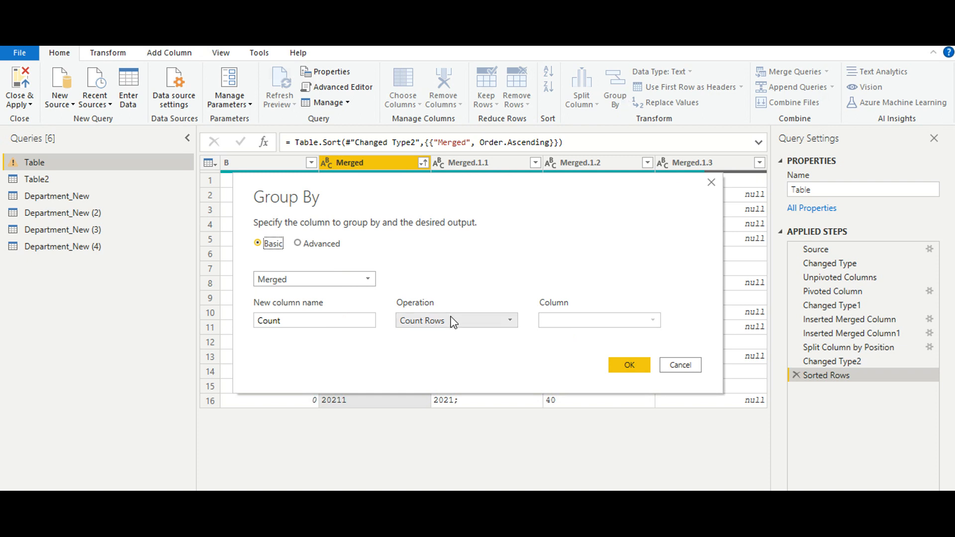
pyautogui.click(426, 325)
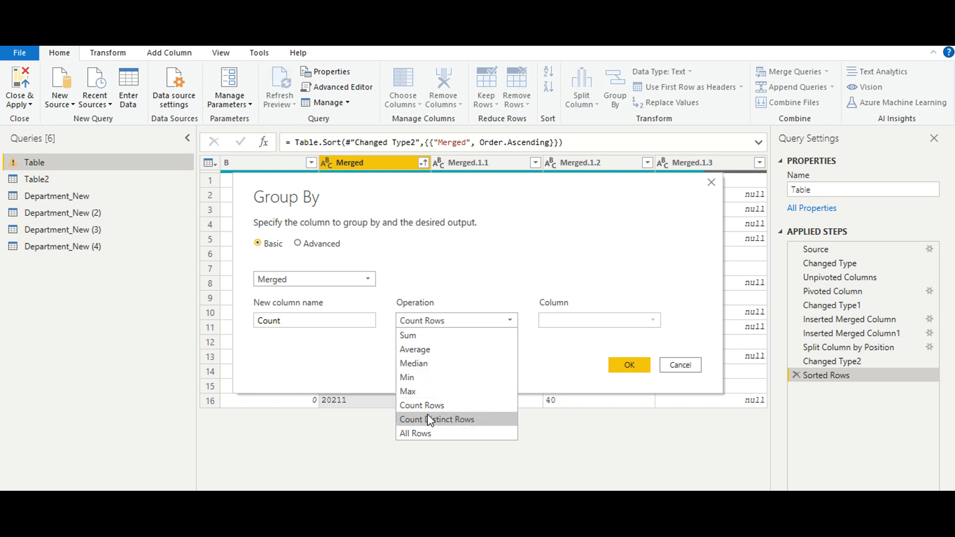
pyautogui.click(348, 360)
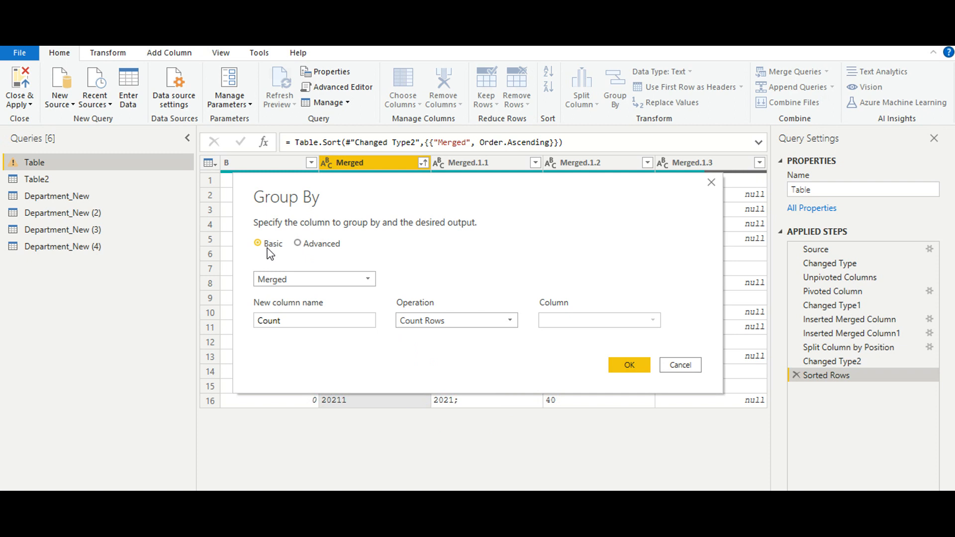
pyautogui.click(298, 244)
pyautogui.click(292, 304)
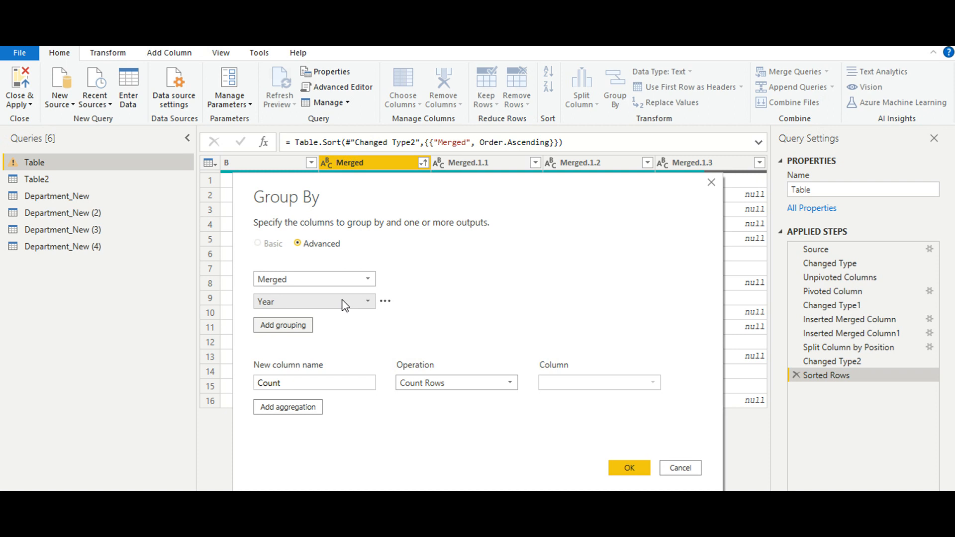
pyautogui.click(290, 327)
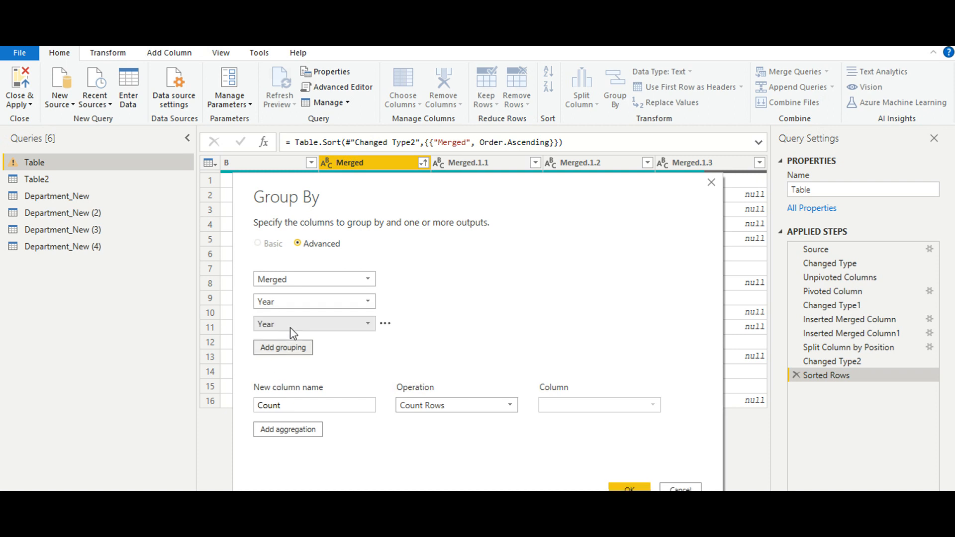
pyautogui.click(291, 327)
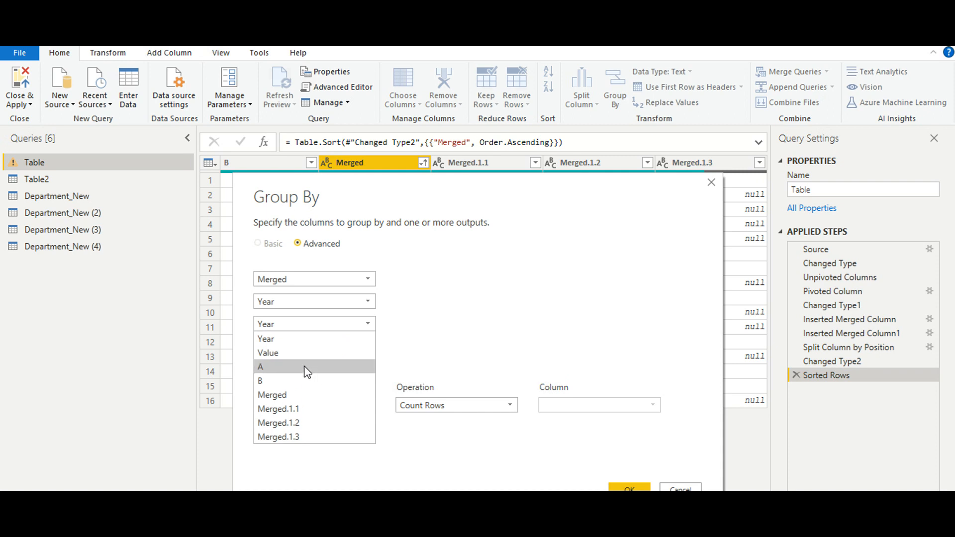
pyautogui.click(468, 324)
pyautogui.click(386, 324)
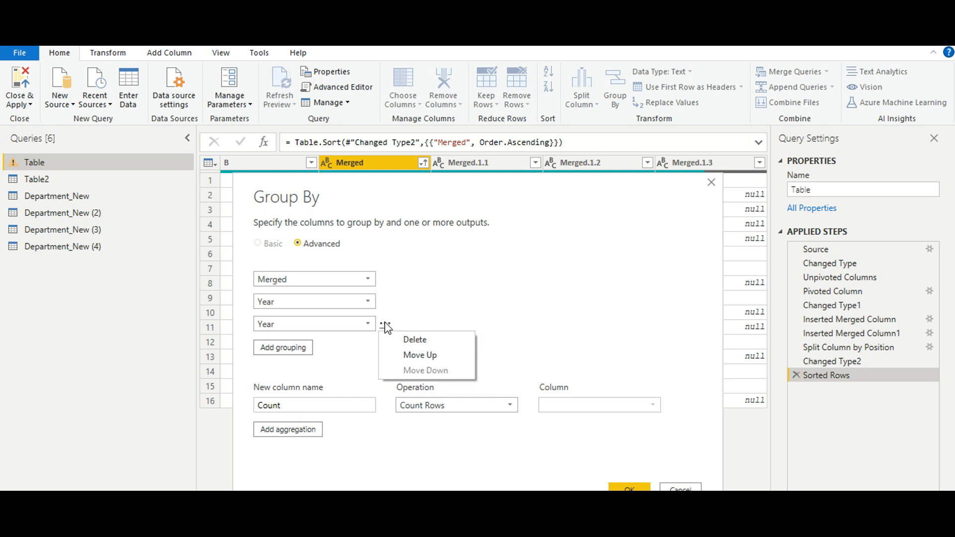
pyautogui.click(415, 340)
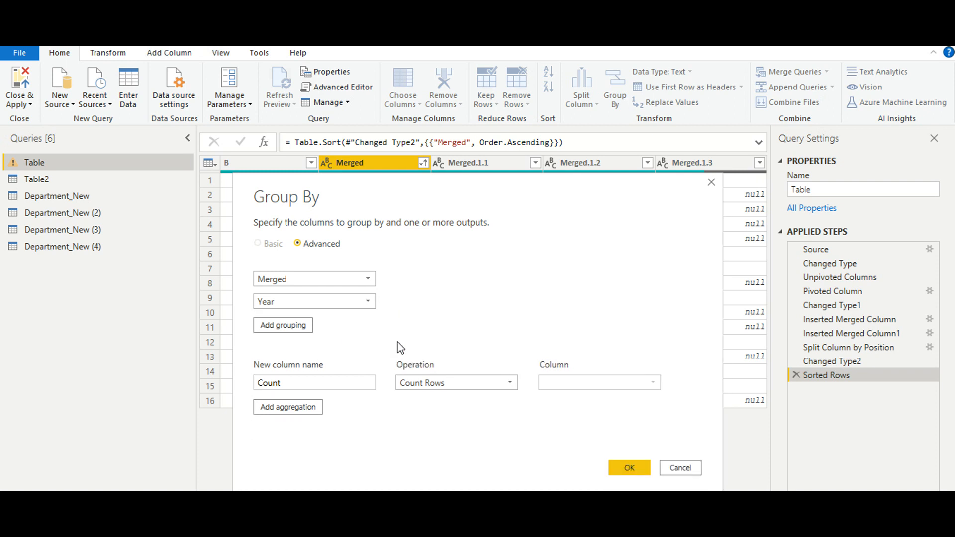
# Apply the grouping to the Table query, and review the query's full code in the Advanced Editor.
pyautogui.click(627, 466)
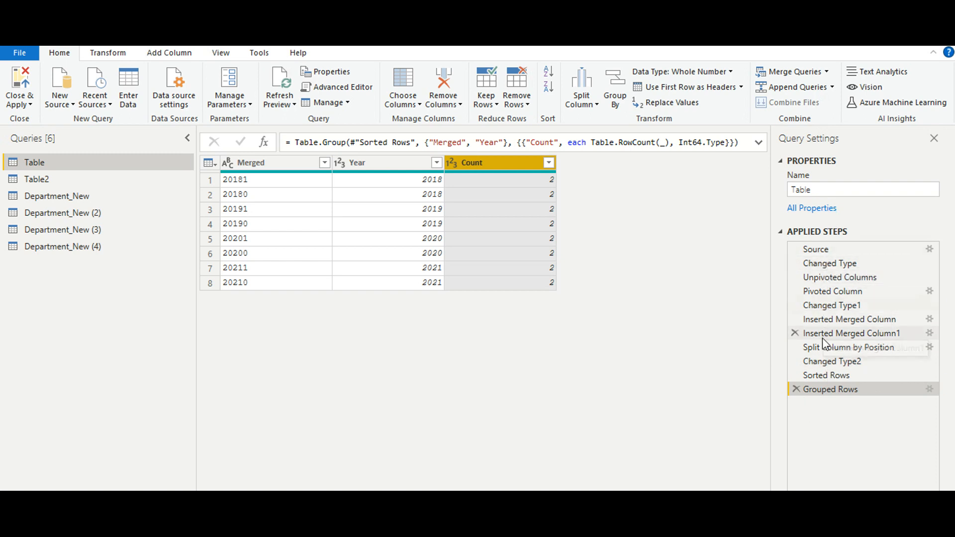
pyautogui.click(367, 97)
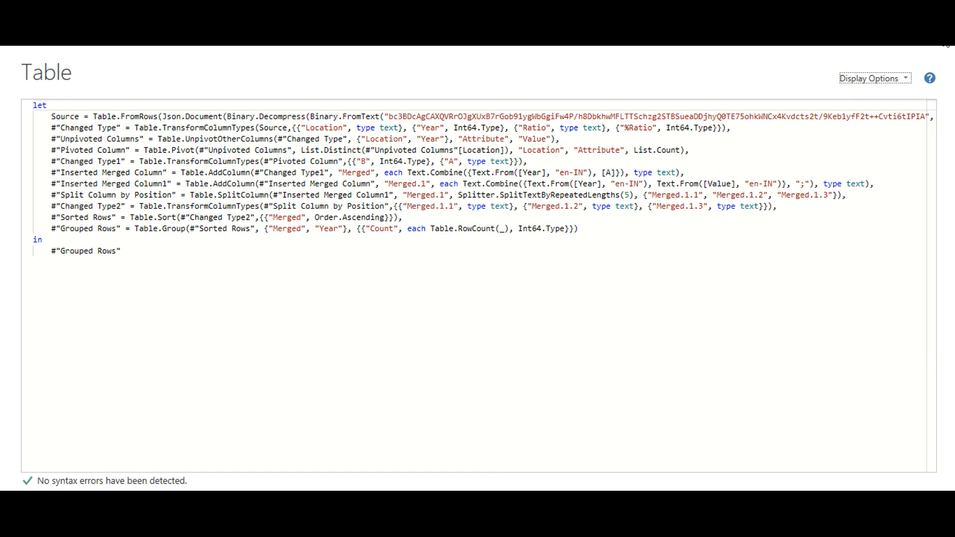
pyautogui.click(946, 45)
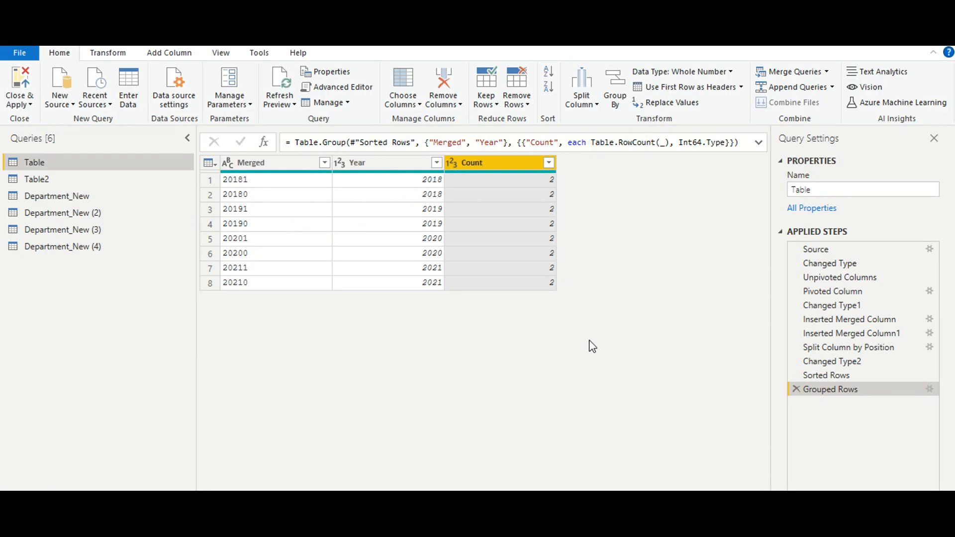